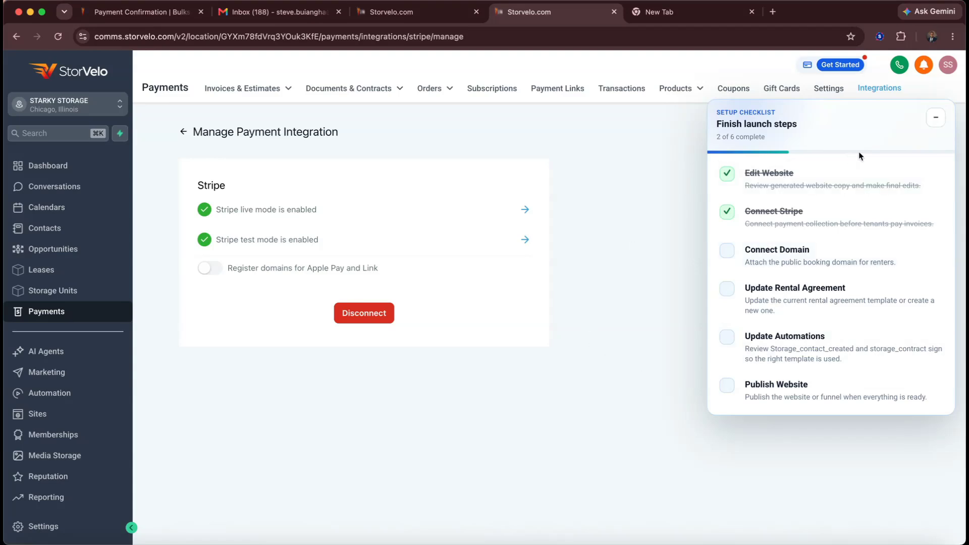
# Step: Open the Connect Domain task from the setup checklist, and collapse the checklist to clear the Domains page
pyautogui.click(935, 118)
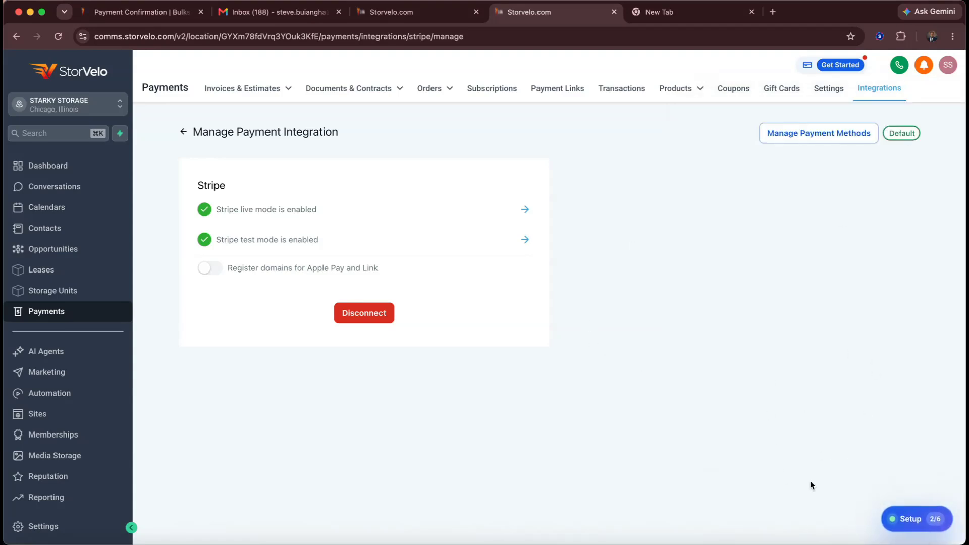
pyautogui.click(907, 521)
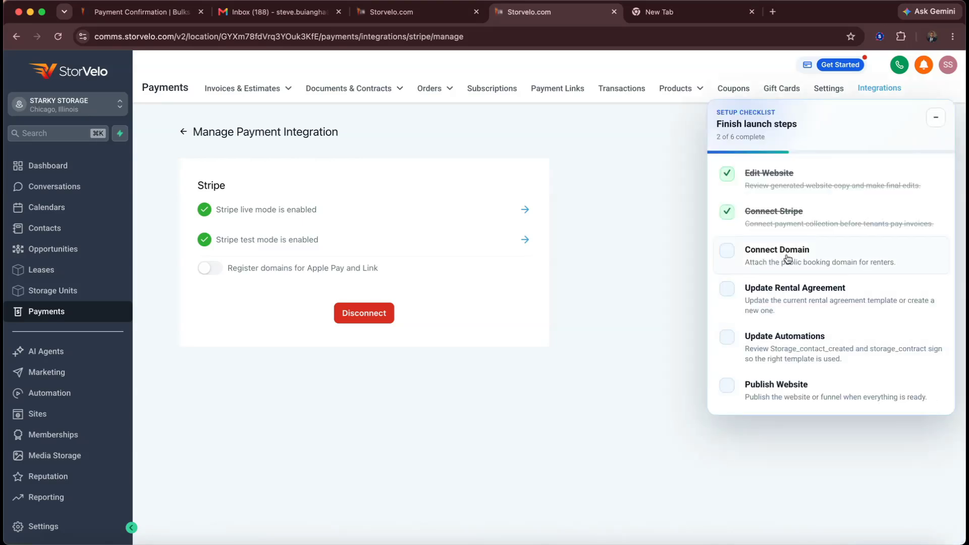
pyautogui.click(819, 259)
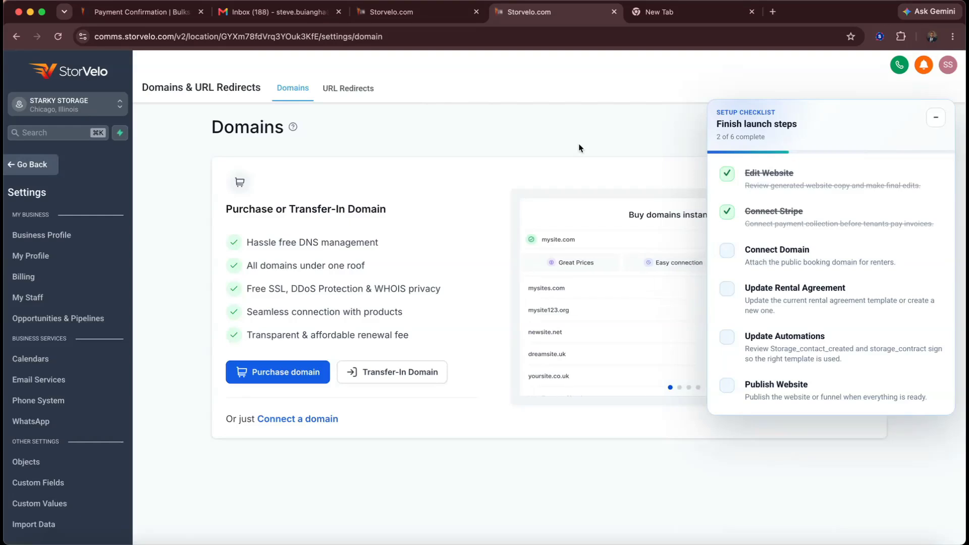
pyautogui.click(937, 120)
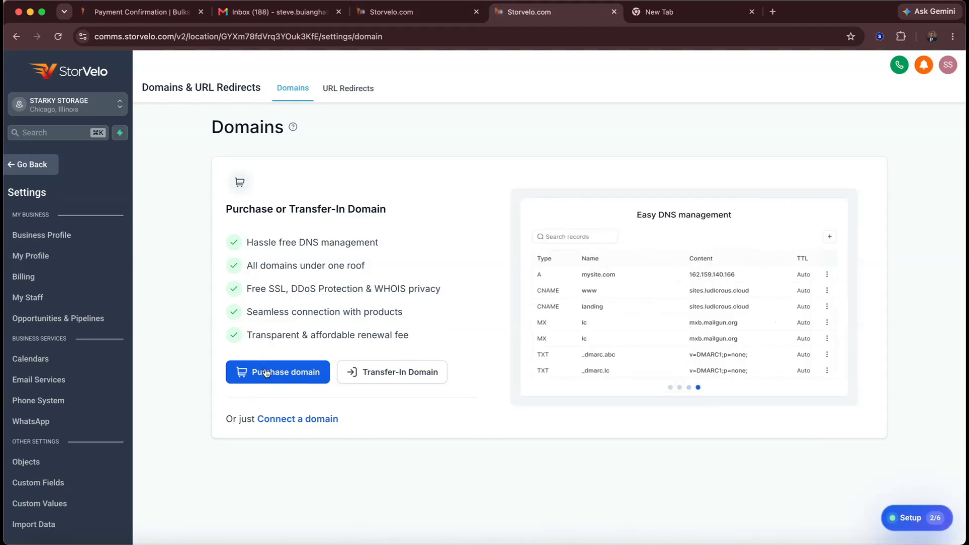
# Step: Start a domain purchase and search for the domain name starkystorage.com
pyautogui.click(297, 379)
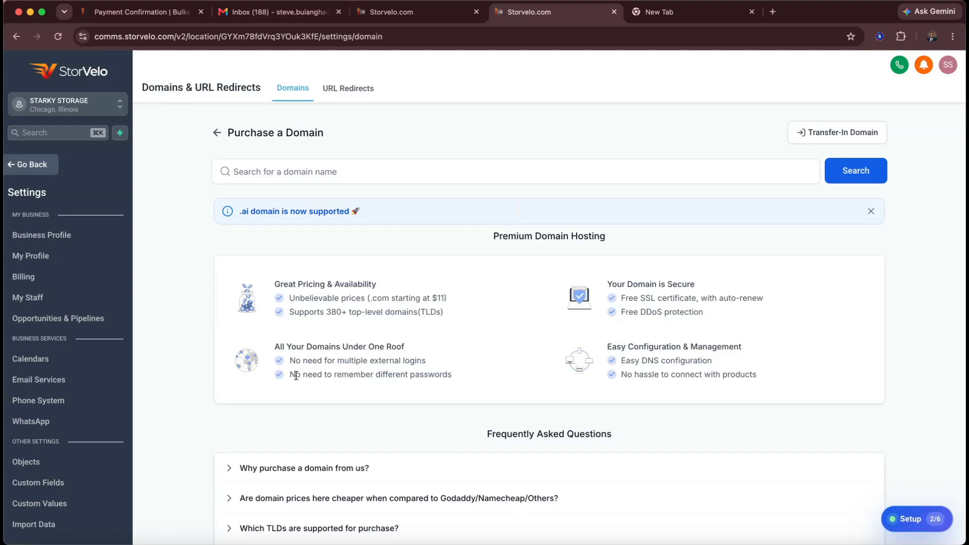
pyautogui.click(389, 171)
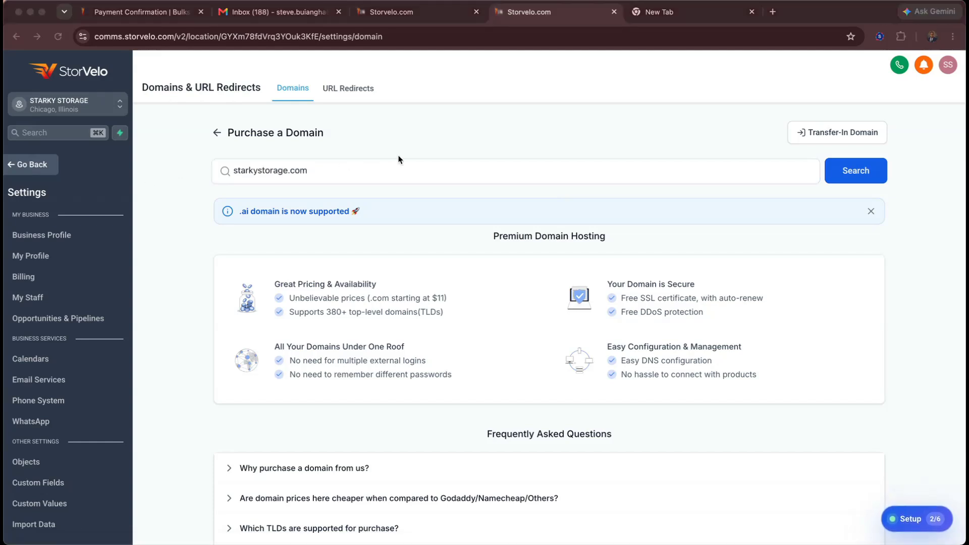
pyautogui.click(397, 169)
pyautogui.click(397, 169)
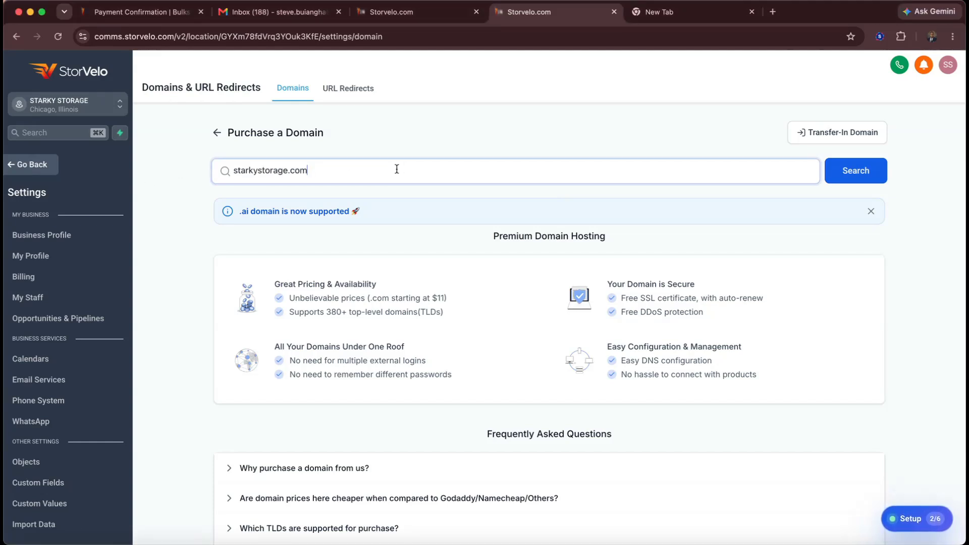
pyautogui.click(486, 147)
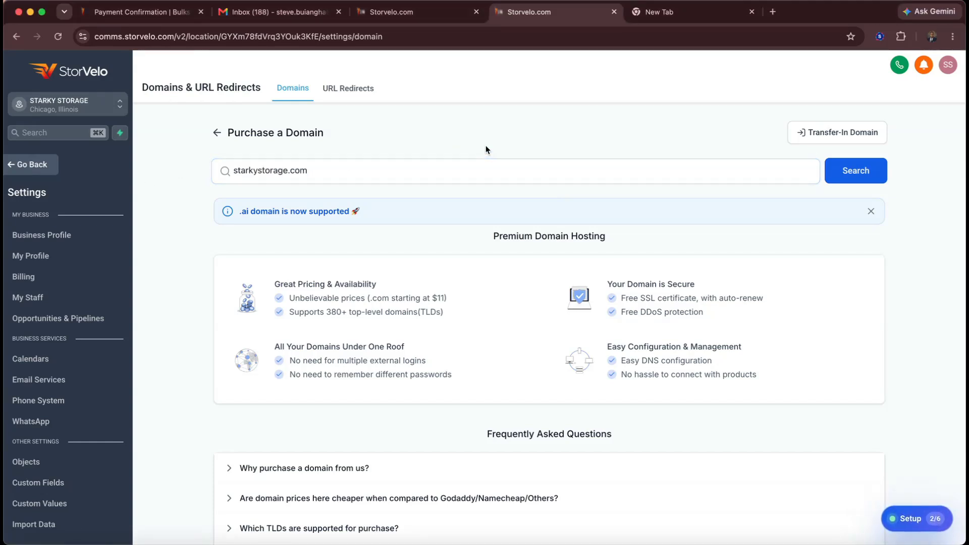
pyautogui.click(846, 172)
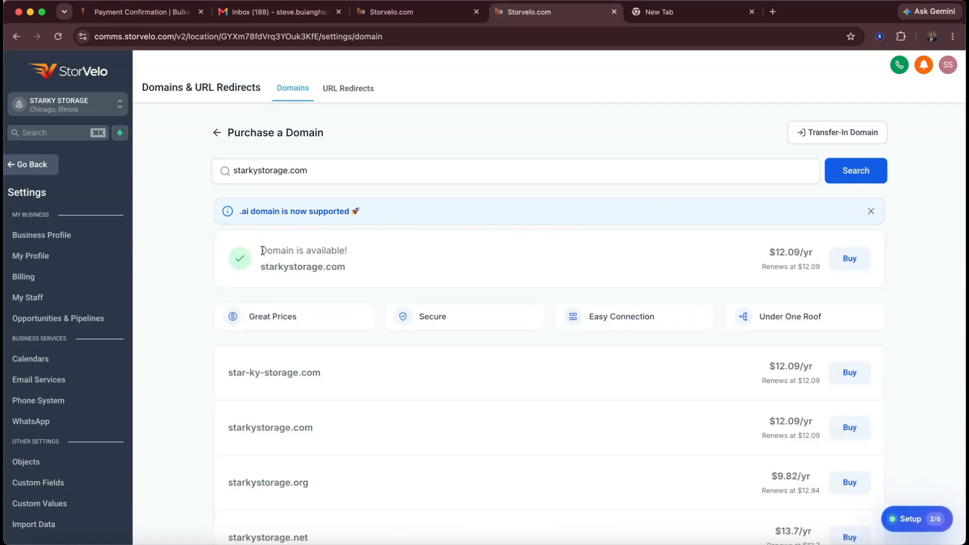
# Step: Buy starkystorage.com with the $12.09 / 1 year pricing option, agreeing to the terms and conditions
pyautogui.moveTo(262, 250); pyautogui.dragTo(383, 275)
pyautogui.click(390, 276)
pyautogui.scroll(-3, 745, 277)
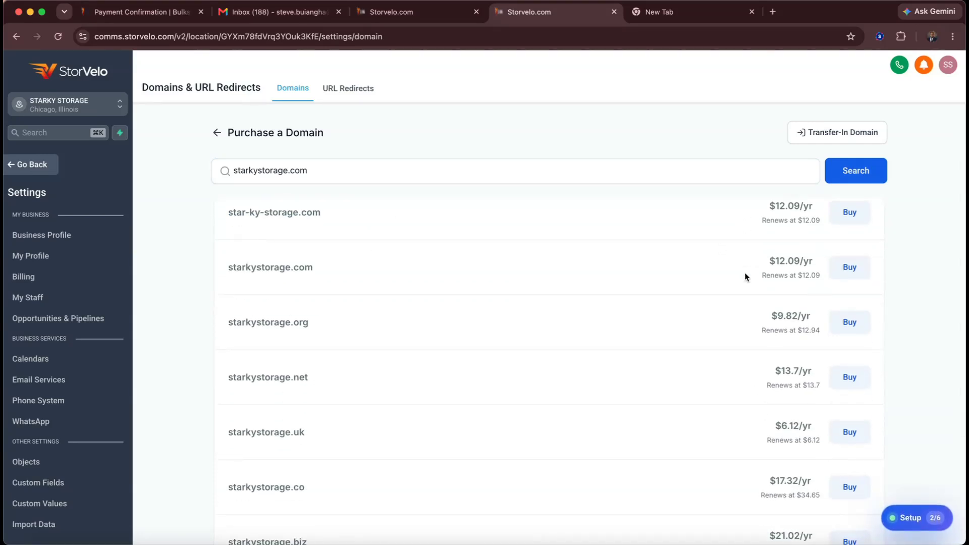
pyautogui.scroll(3, 745, 276)
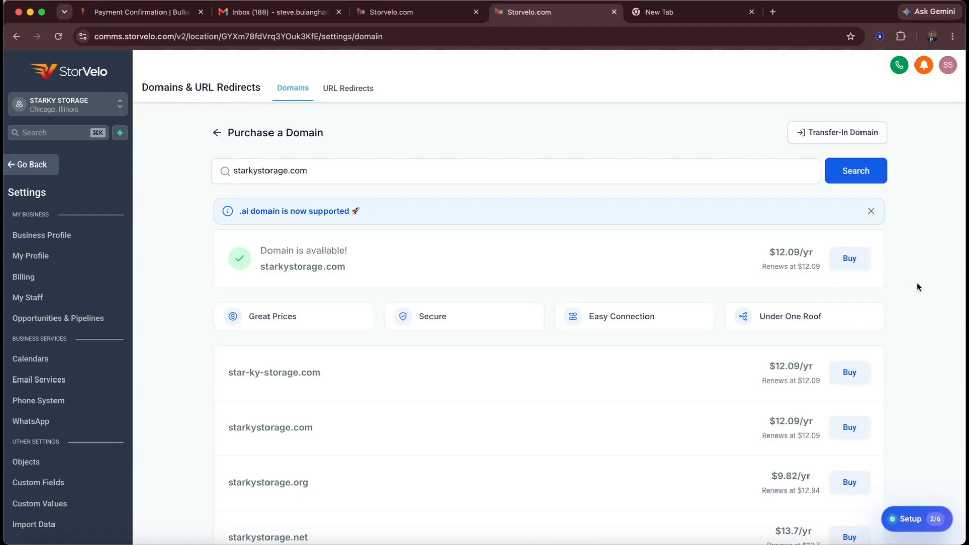
pyautogui.click(850, 259)
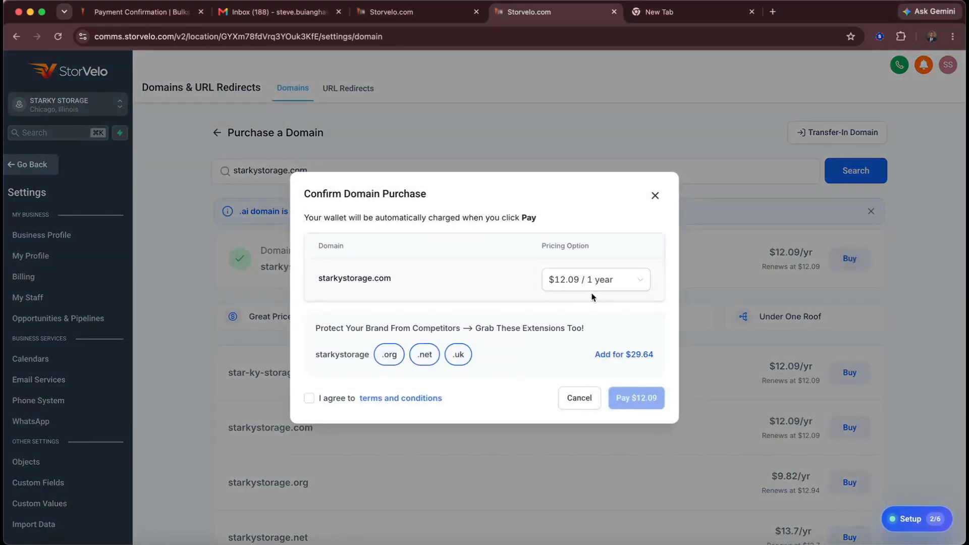
pyautogui.click(309, 398)
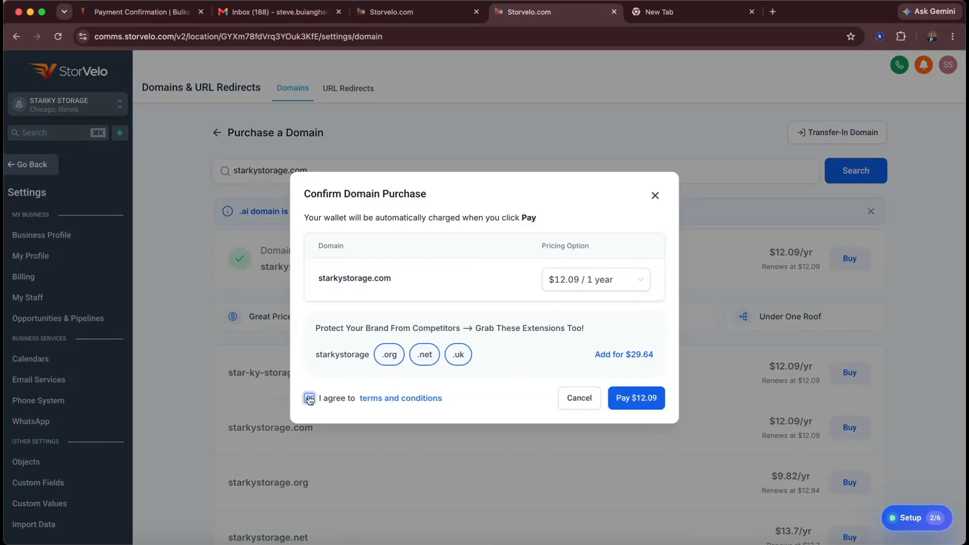
pyautogui.click(644, 402)
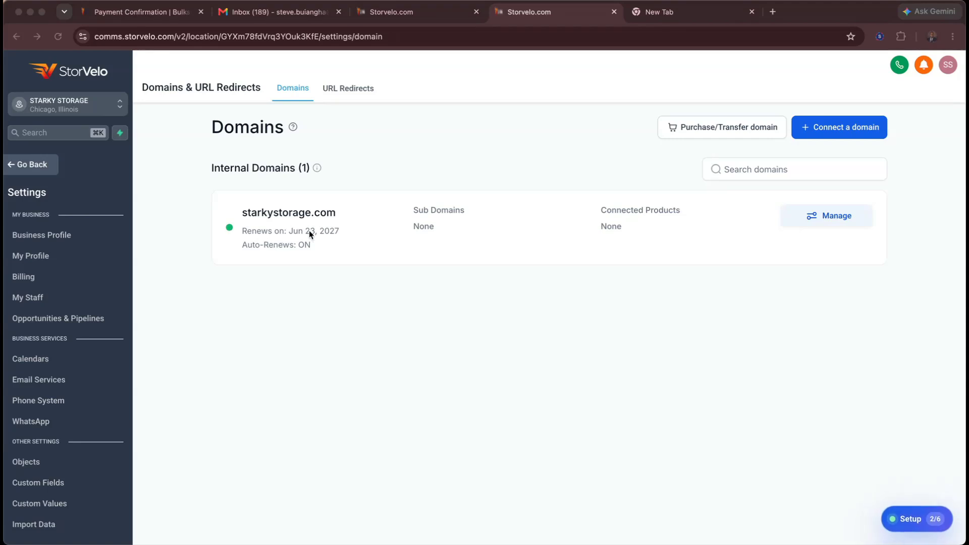
pyautogui.click(350, 334)
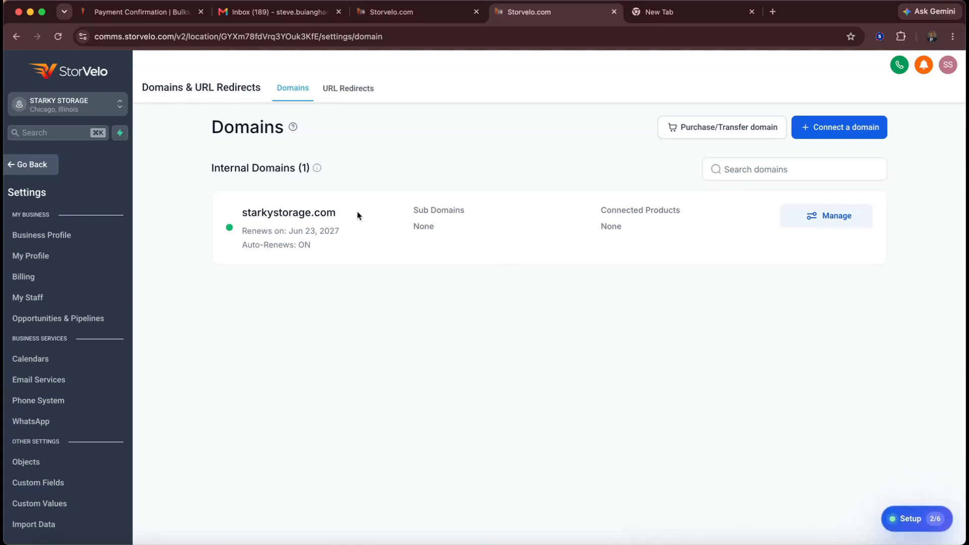
pyautogui.click(832, 221)
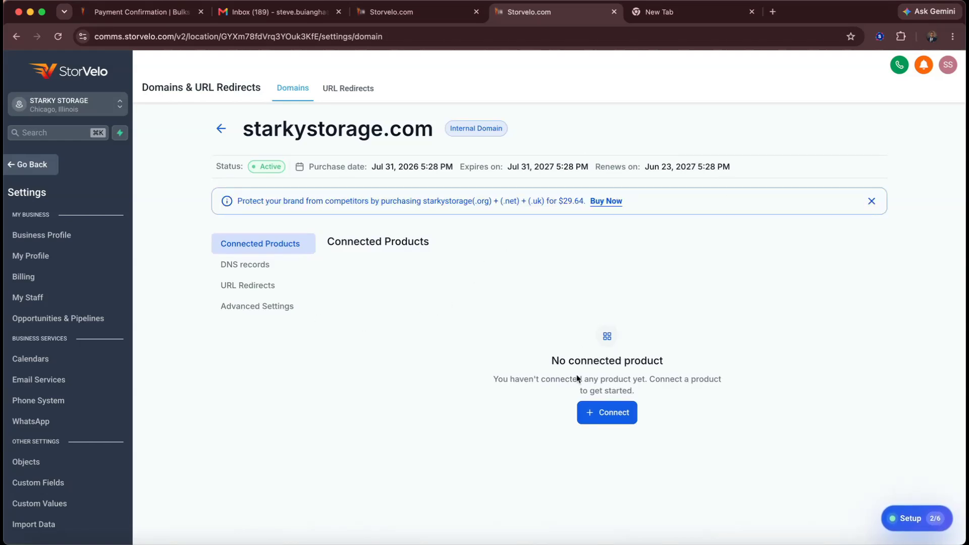
pyautogui.click(596, 413)
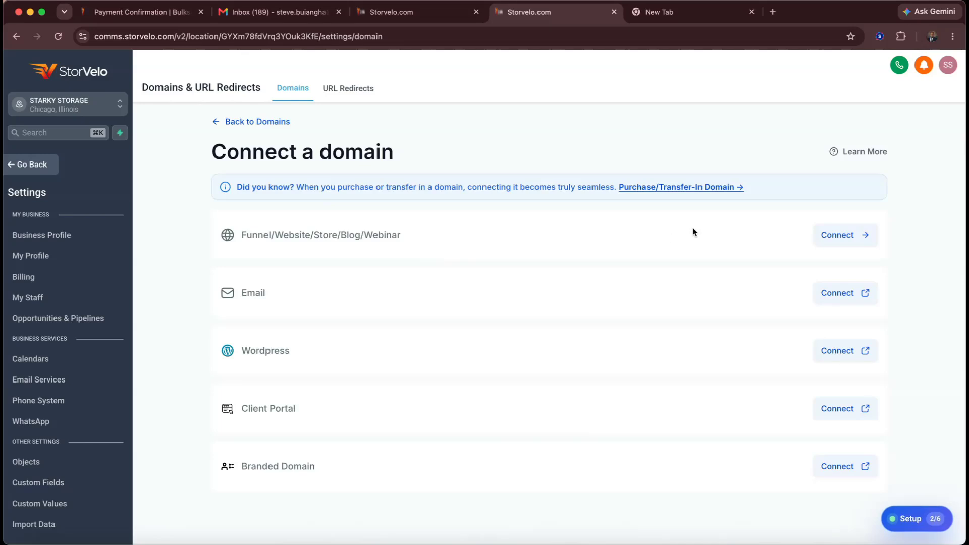
pyautogui.click(859, 236)
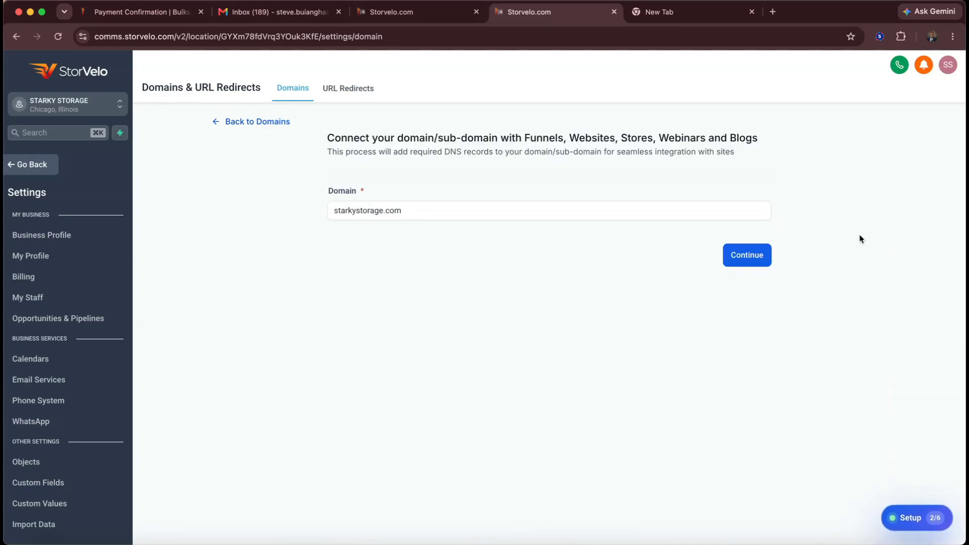
pyautogui.click(385, 215)
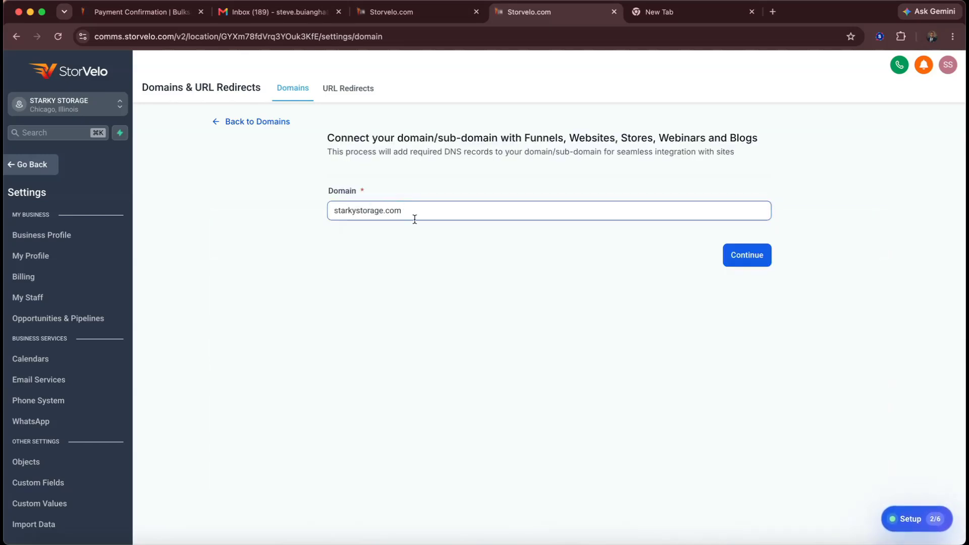
pyautogui.click(749, 263)
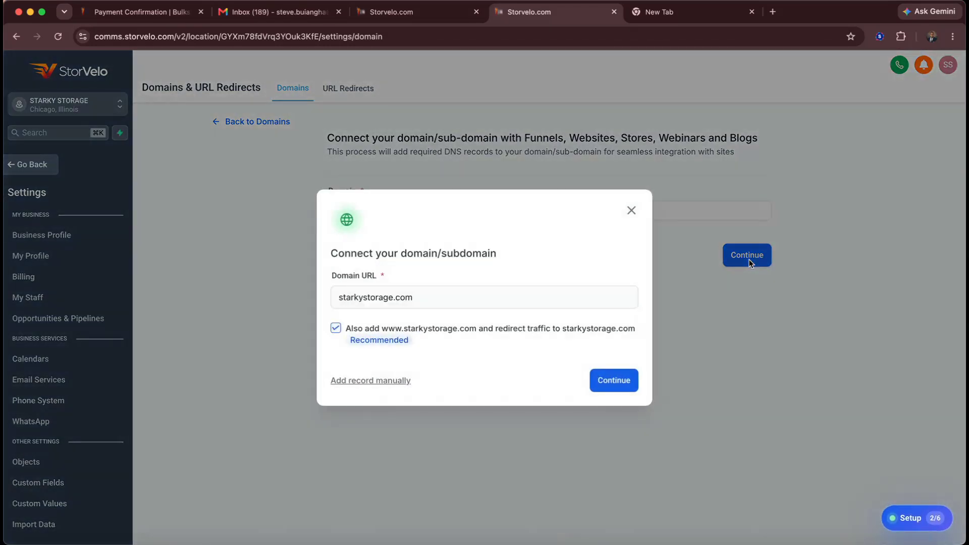
pyautogui.click(604, 380)
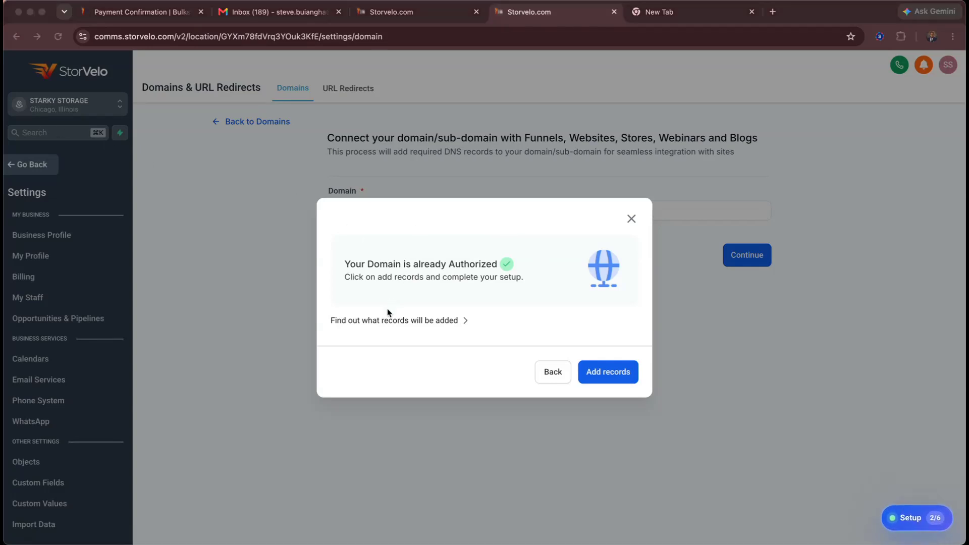
# Step: Review which A and CNAME records the domain connection needs and add them to starkystorage.com
pyautogui.click(506, 269)
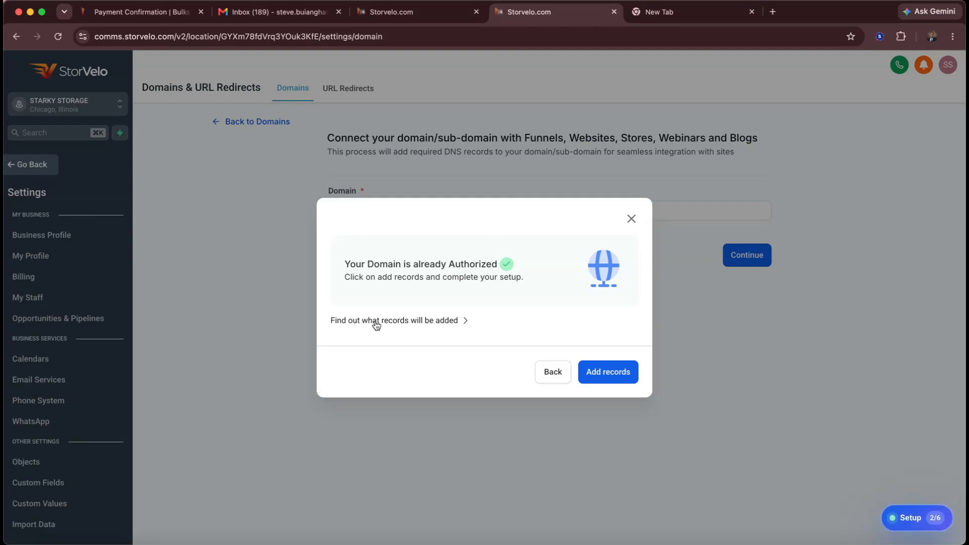
pyautogui.click(417, 323)
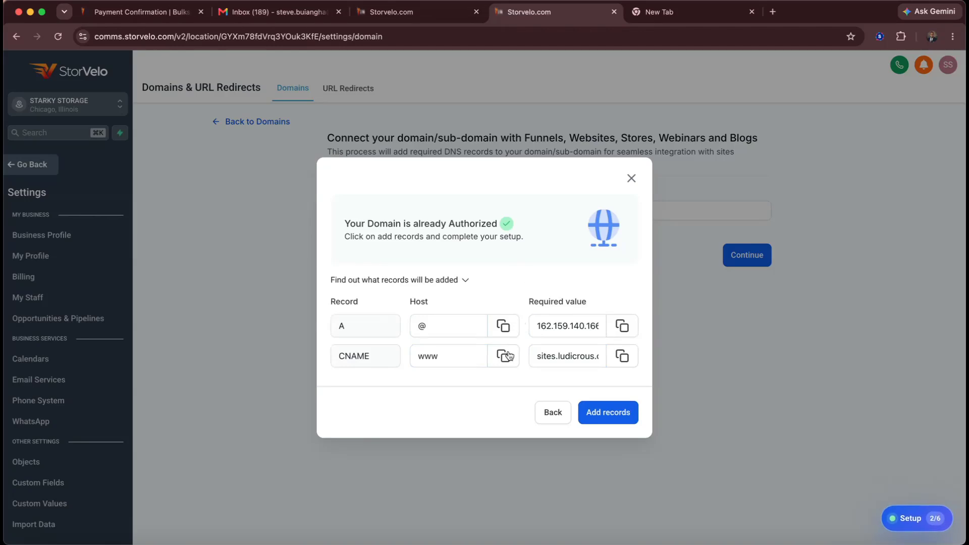
pyautogui.click(621, 414)
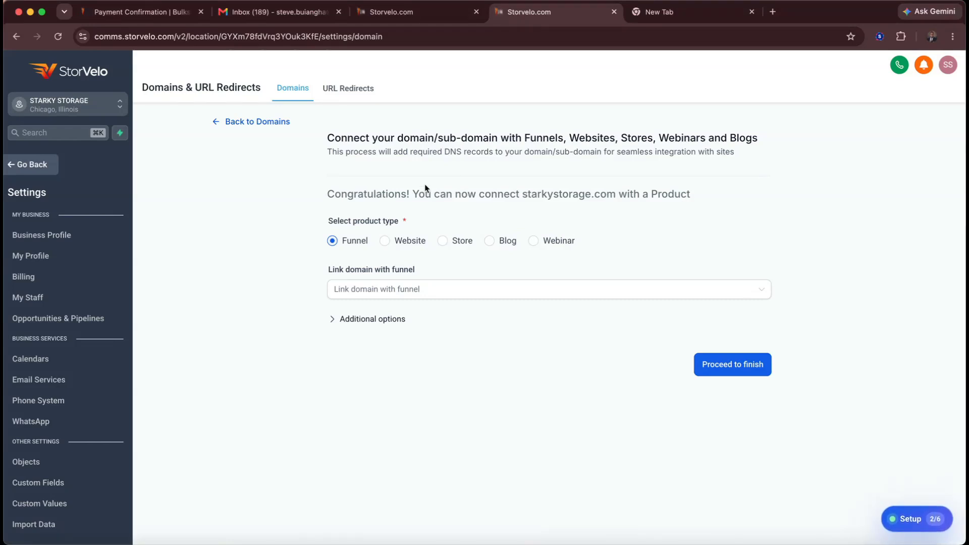
# Step: Link the domain to the website Storage Unit: Template 1 with Home as its default page, and finish the connection
pyautogui.click(386, 242)
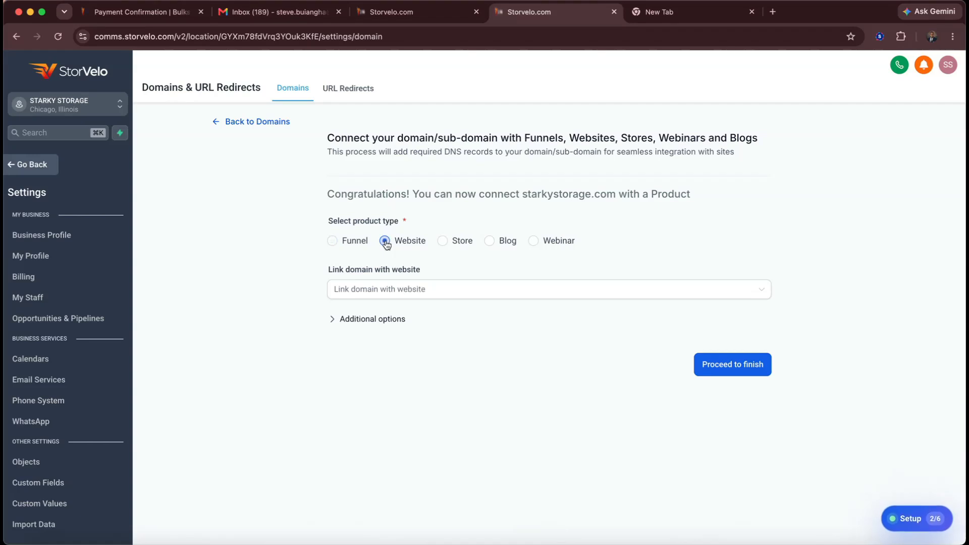
pyautogui.click(398, 288)
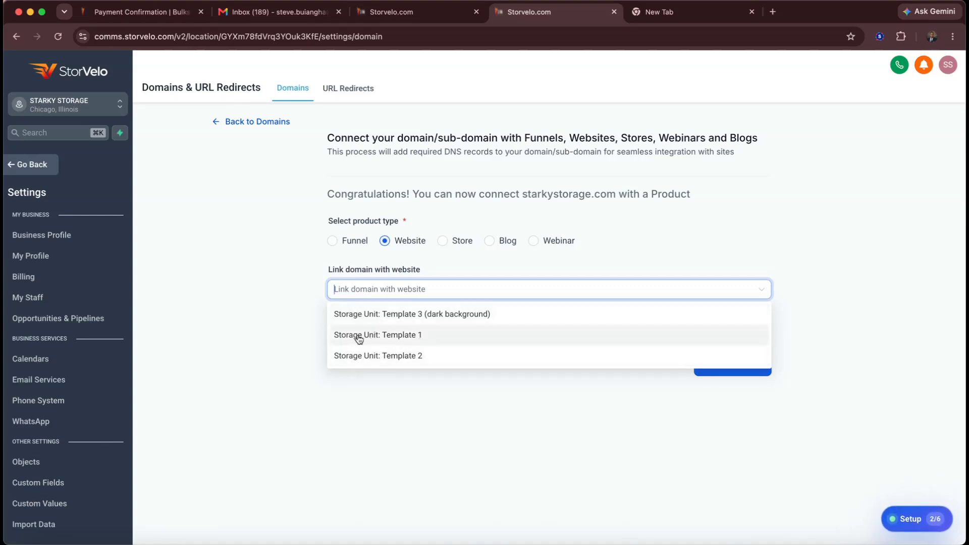
pyautogui.click(405, 336)
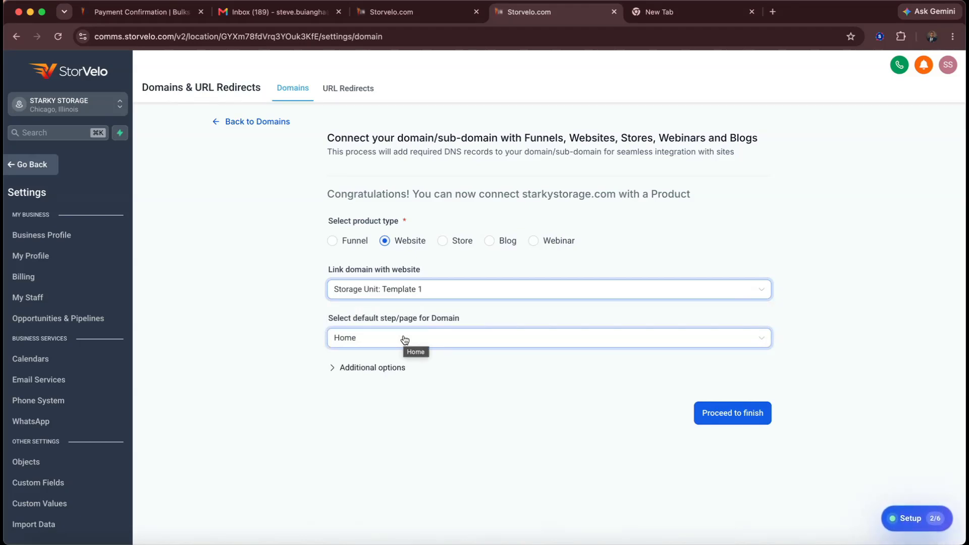
pyautogui.click(404, 339)
pyautogui.click(460, 318)
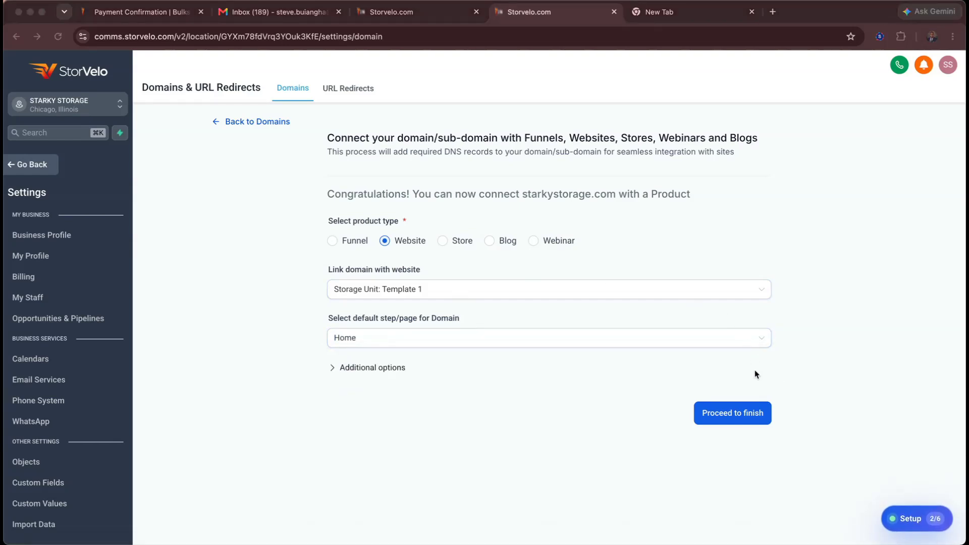
pyautogui.click(719, 419)
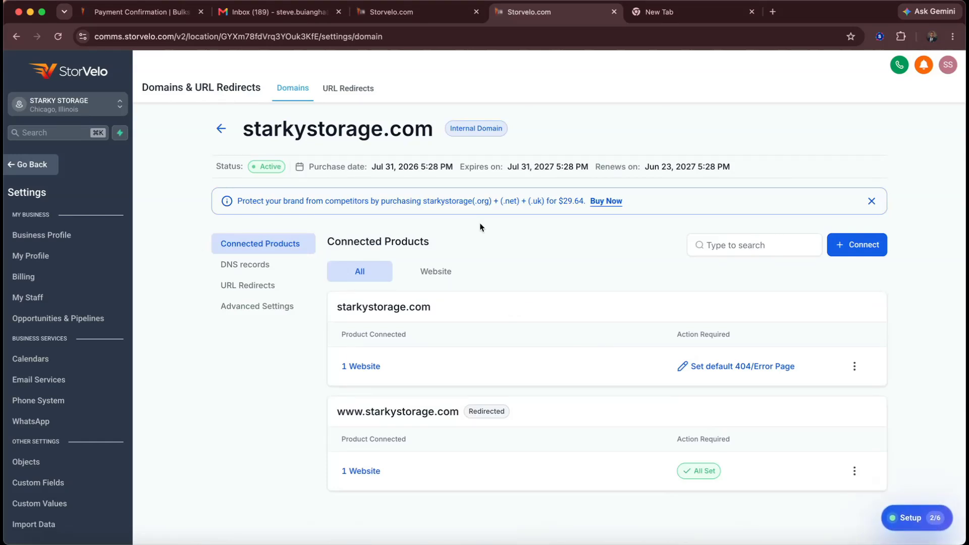
pyautogui.moveTo(338, 307); pyautogui.dragTo(459, 302)
pyautogui.click(458, 302)
pyautogui.moveTo(338, 338); pyautogui.dragTo(454, 342)
pyautogui.click(453, 342)
pyautogui.moveTo(335, 412); pyautogui.dragTo(457, 414)
pyautogui.press('super+c')
pyautogui.click(664, 12)
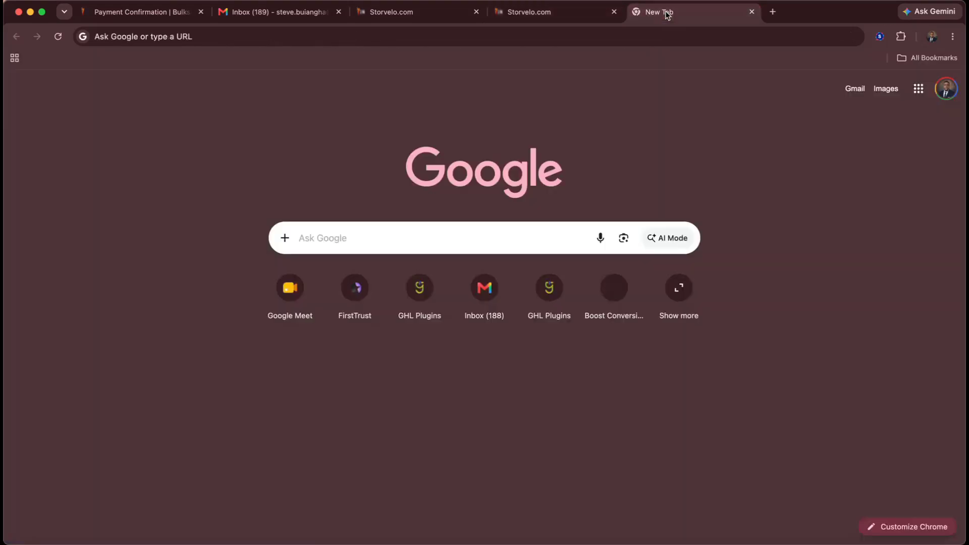
pyautogui.click(386, 33)
pyautogui.press('super+v')
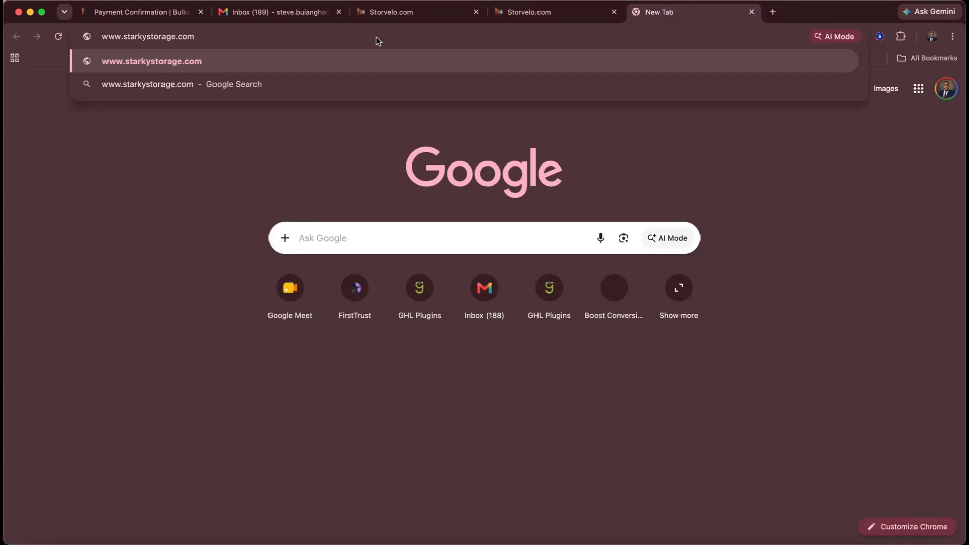
pyautogui.press('Return')
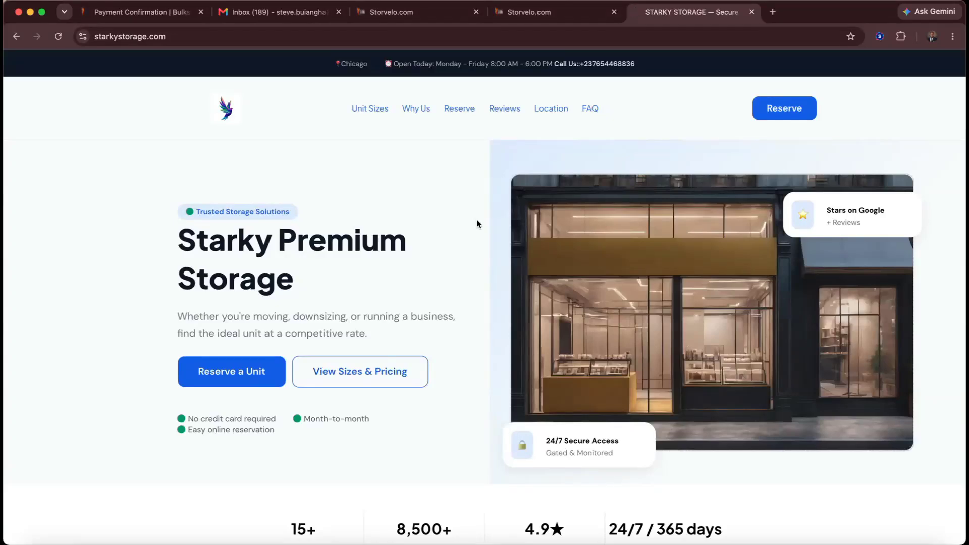
pyautogui.scroll(-15, 478, 224)
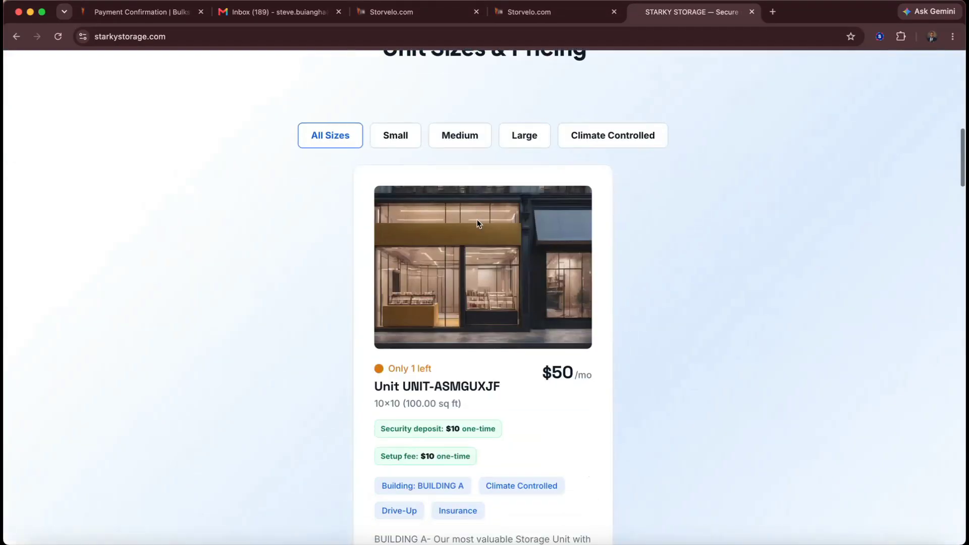
pyautogui.scroll(-15, 478, 223)
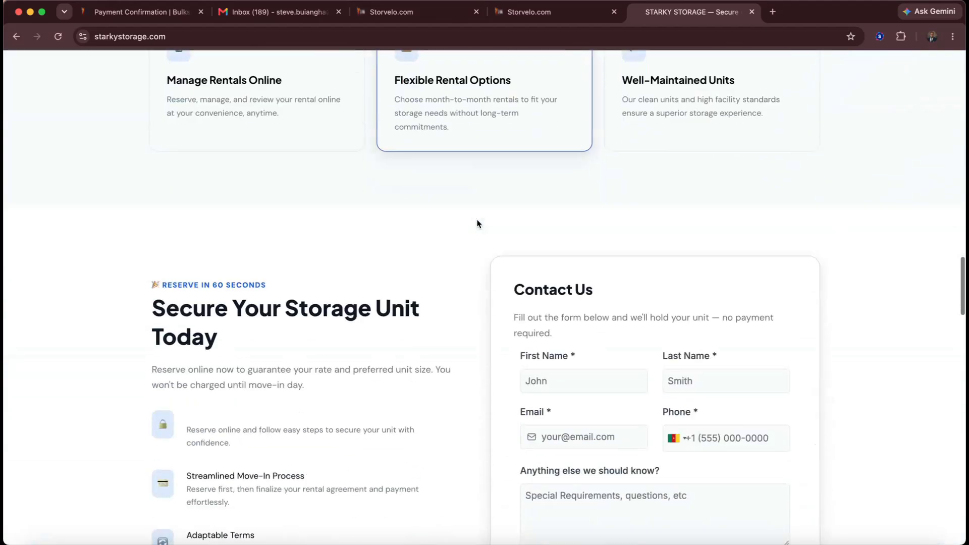
pyautogui.scroll(-15, 478, 224)
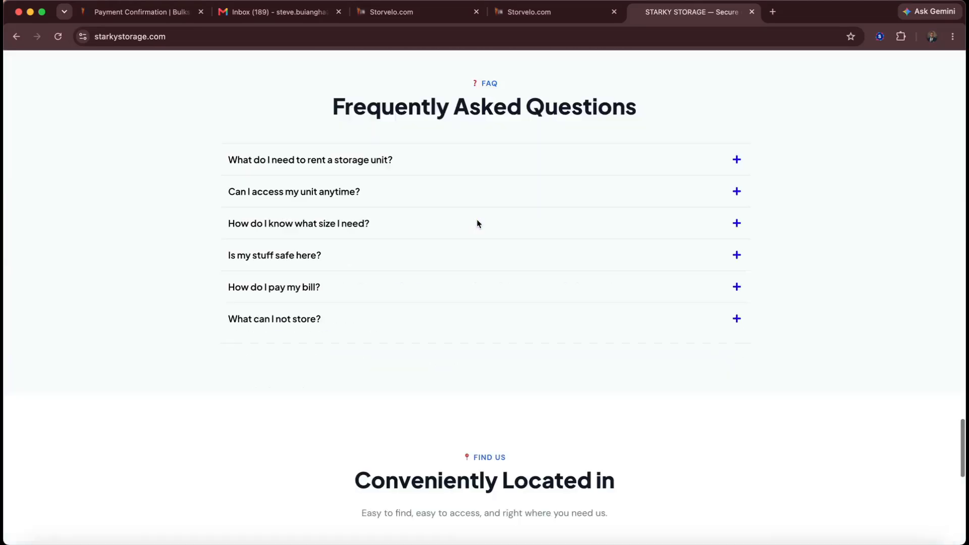
# Step: Look through the remaining sections of the live home page and return to its top
pyautogui.scroll(-5, 478, 224)
pyautogui.scroll(20, 478, 223)
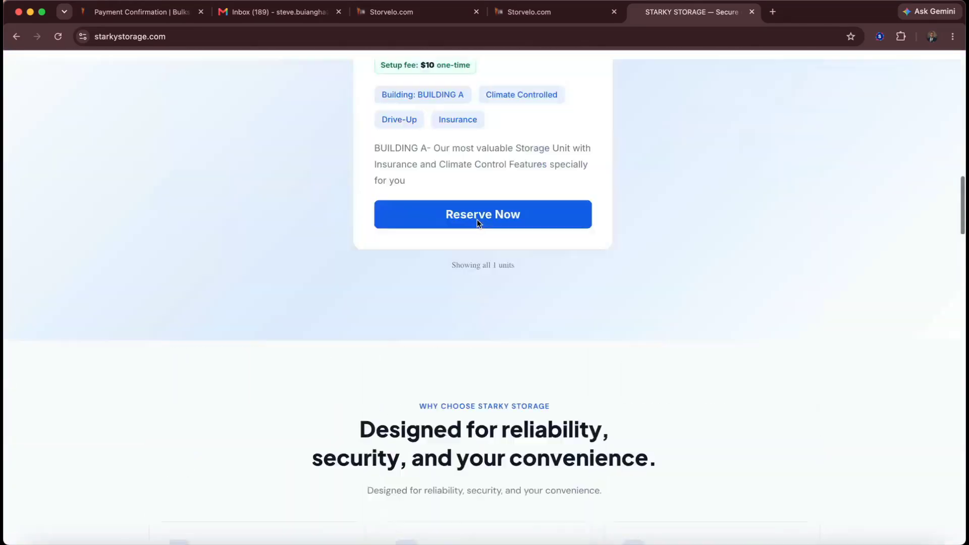
pyautogui.click(478, 224)
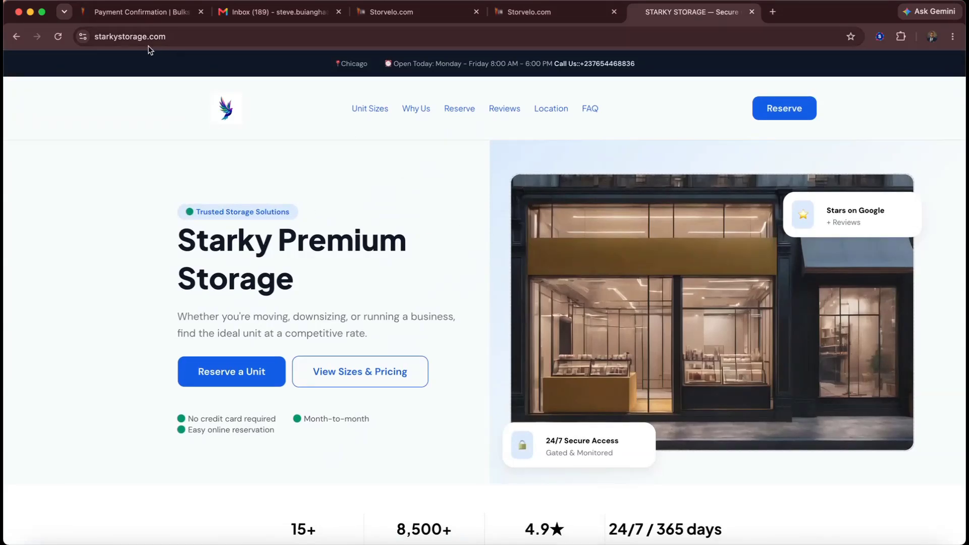
# Step: Return to the StorVelo domain settings, go to Email Services, and start creating a dedicated sending domain
pyautogui.click(525, 11)
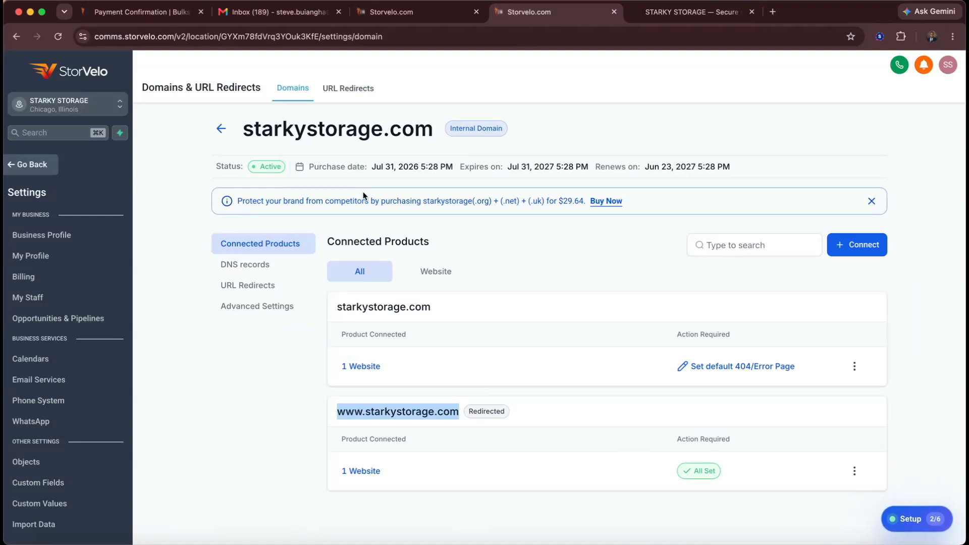
pyautogui.click(234, 423)
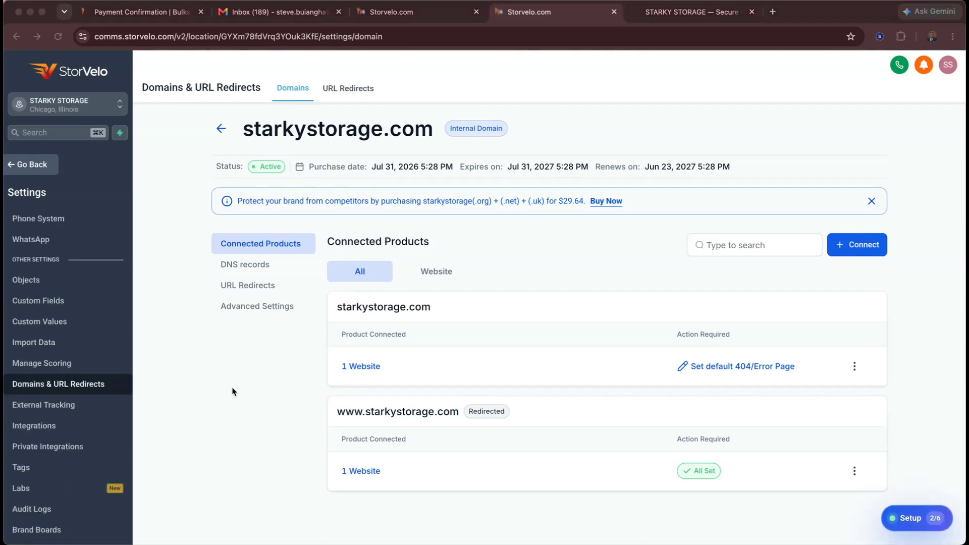
pyautogui.click(232, 389)
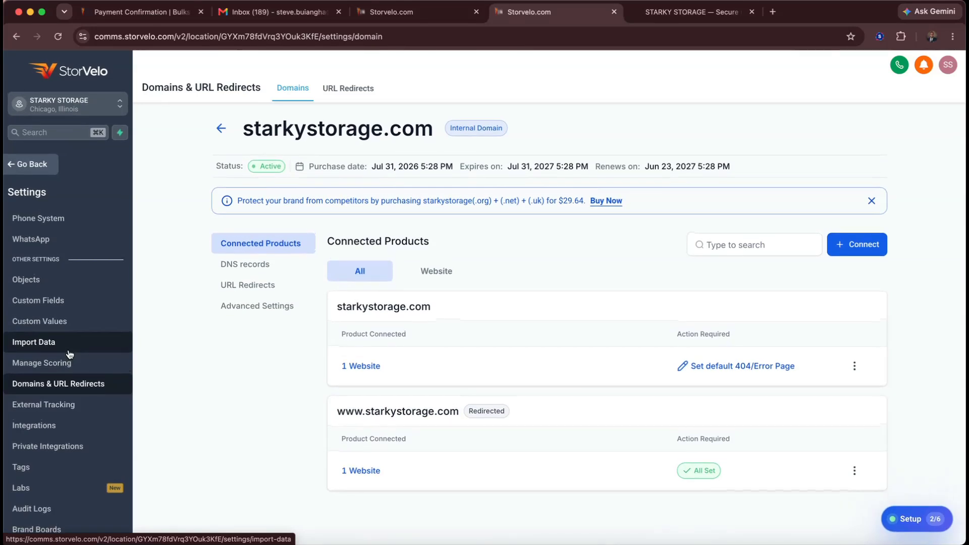
pyautogui.scroll(2, 69, 354)
pyautogui.scroll(2, 69, 354)
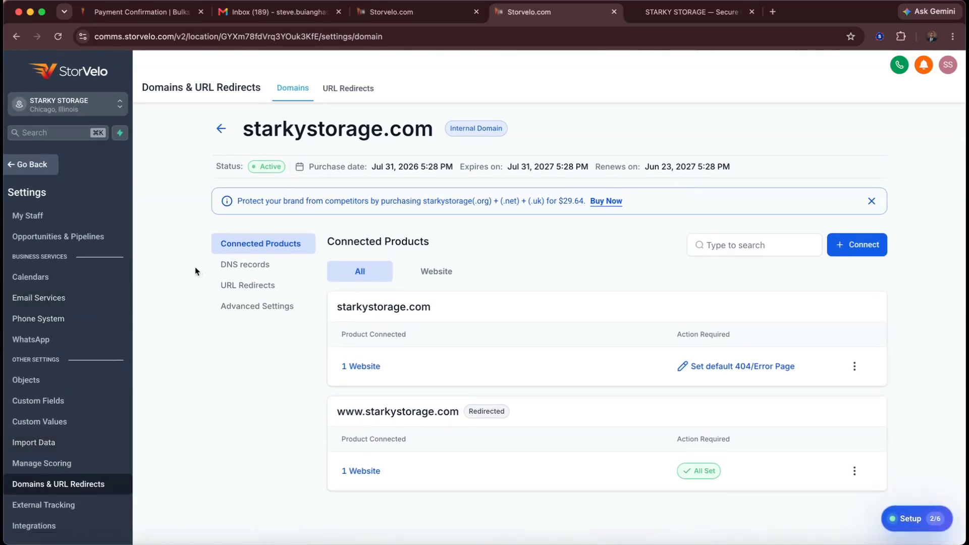
pyautogui.click(46, 302)
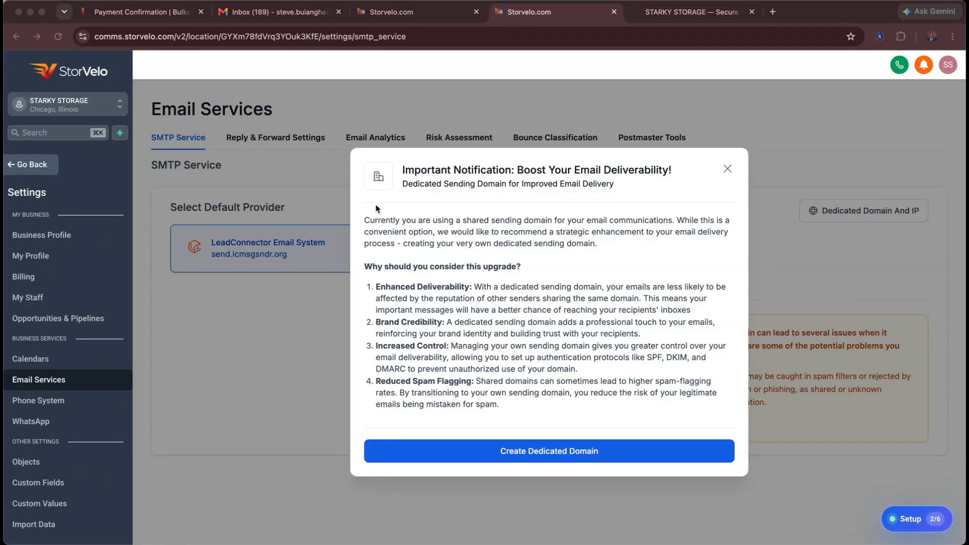
pyautogui.click(471, 222)
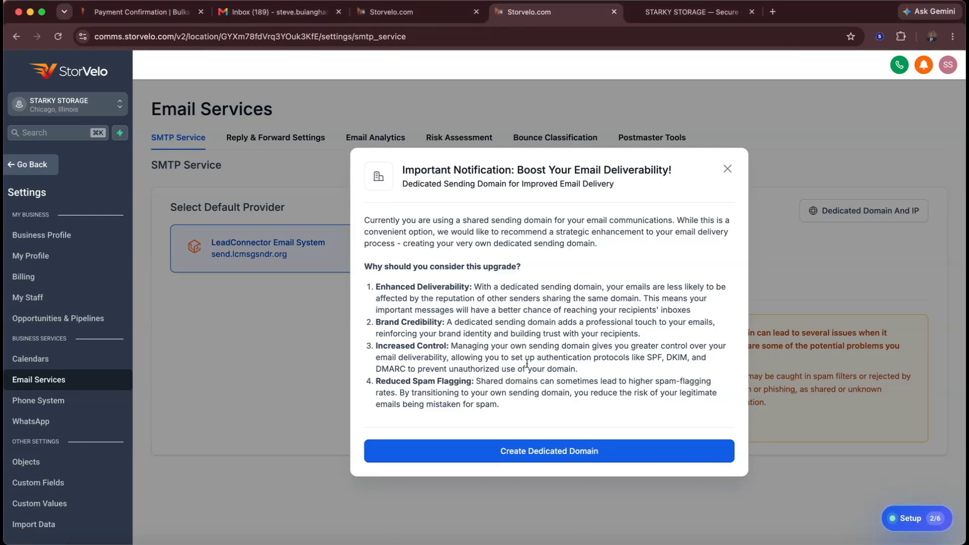
pyautogui.click(562, 457)
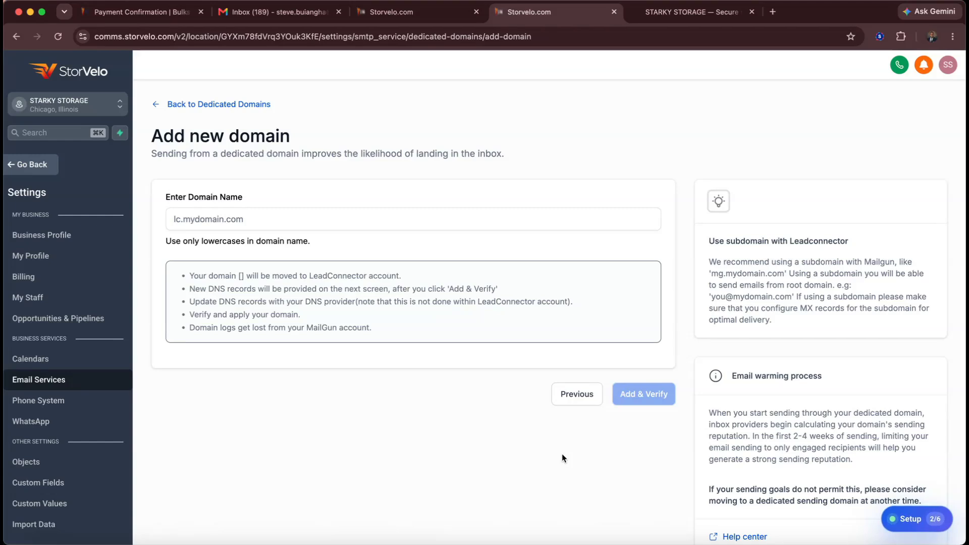
# Step: Enter mail.starkystorage.com as the name of the new dedicated domain
pyautogui.click(379, 217)
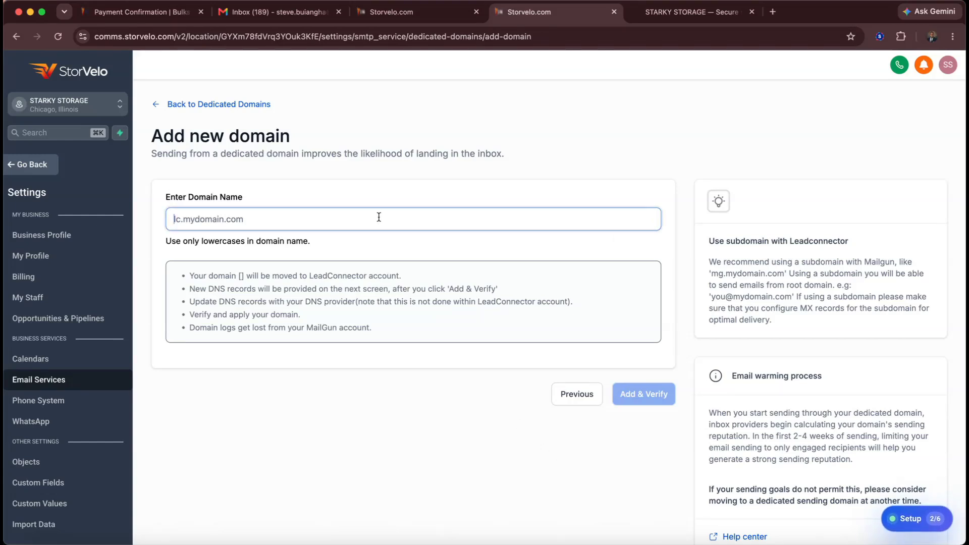
pyautogui.write('mail')
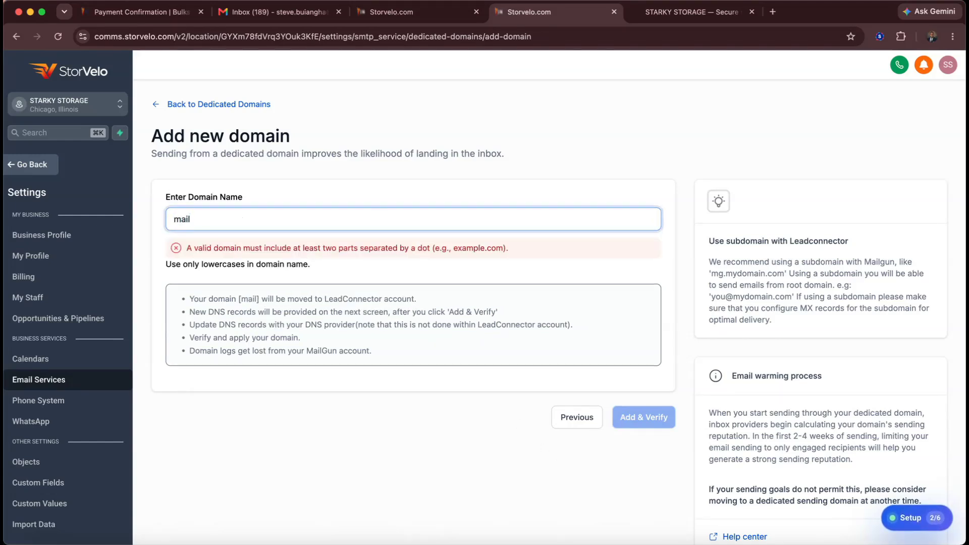
pyautogui.write('.starkystorage.com')
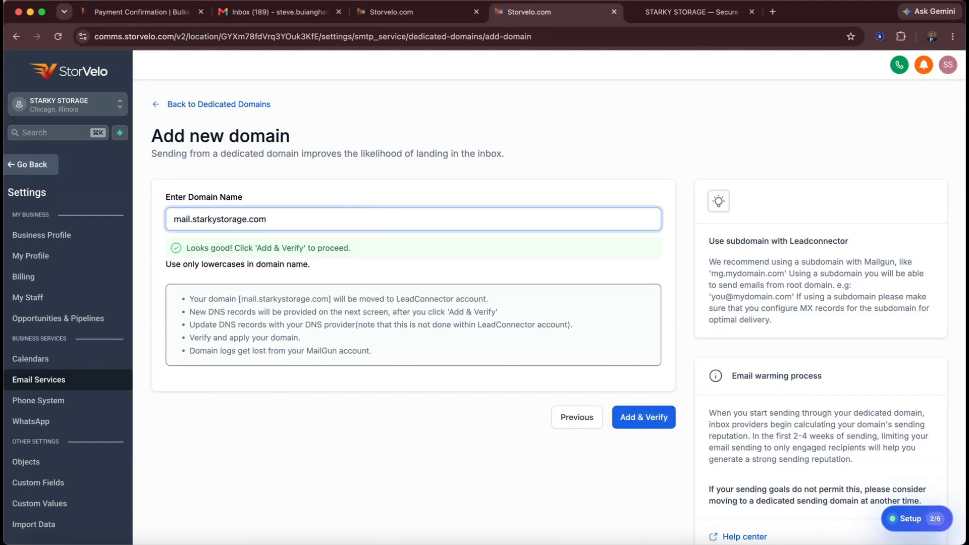
pyautogui.click(340, 183)
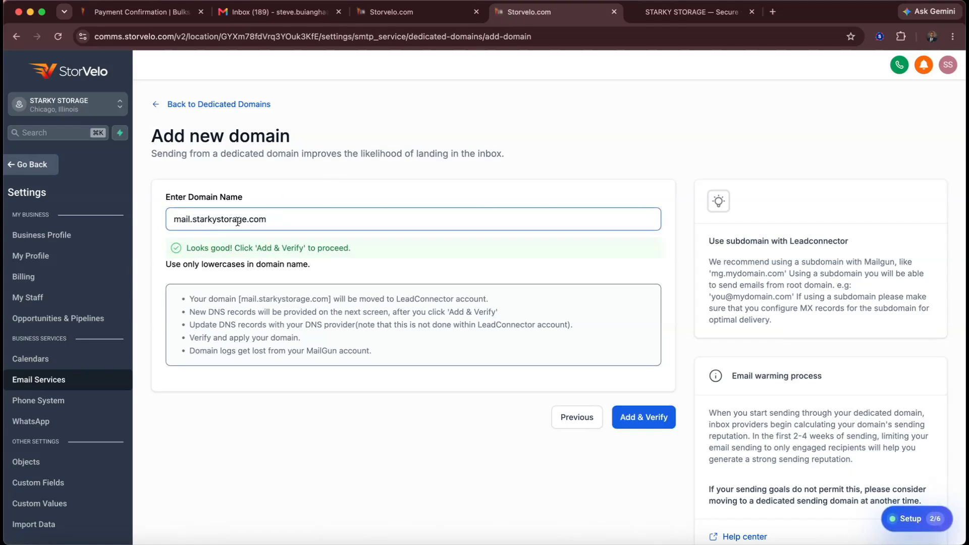
pyautogui.click(287, 218)
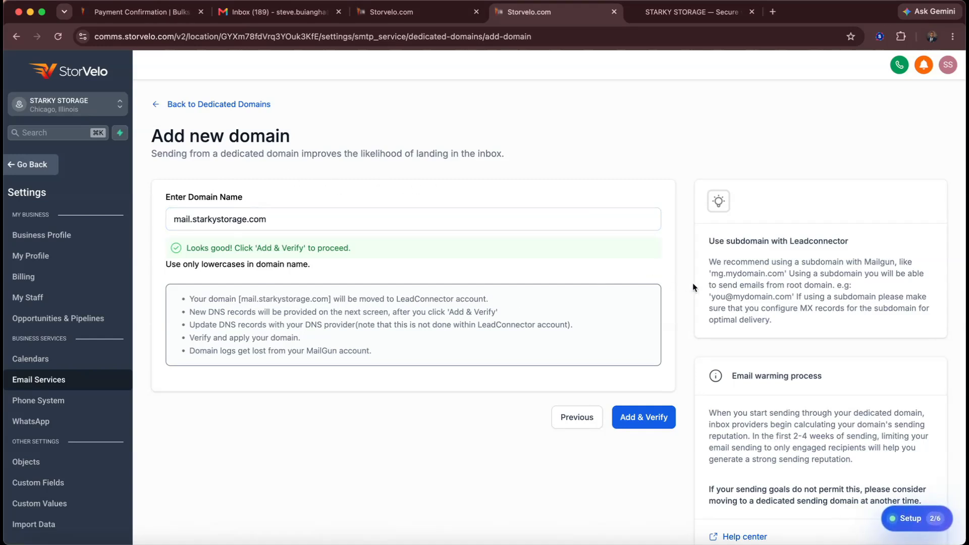
pyautogui.scroll(-1, 643, 313)
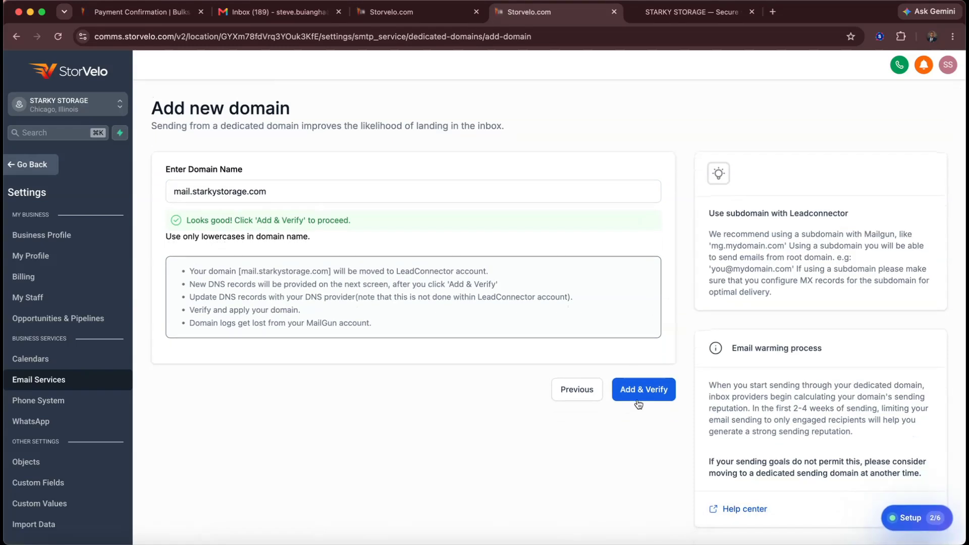
pyautogui.scroll(1, 495, 283)
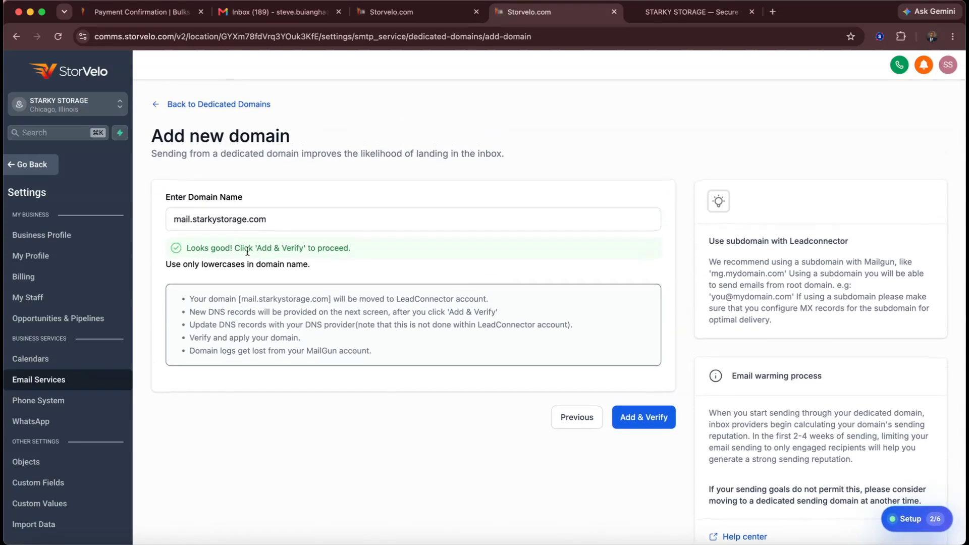
# Step: Replace the mail prefix so that the dedicated domain name reads reply.starkystorage.com
pyautogui.click(192, 220)
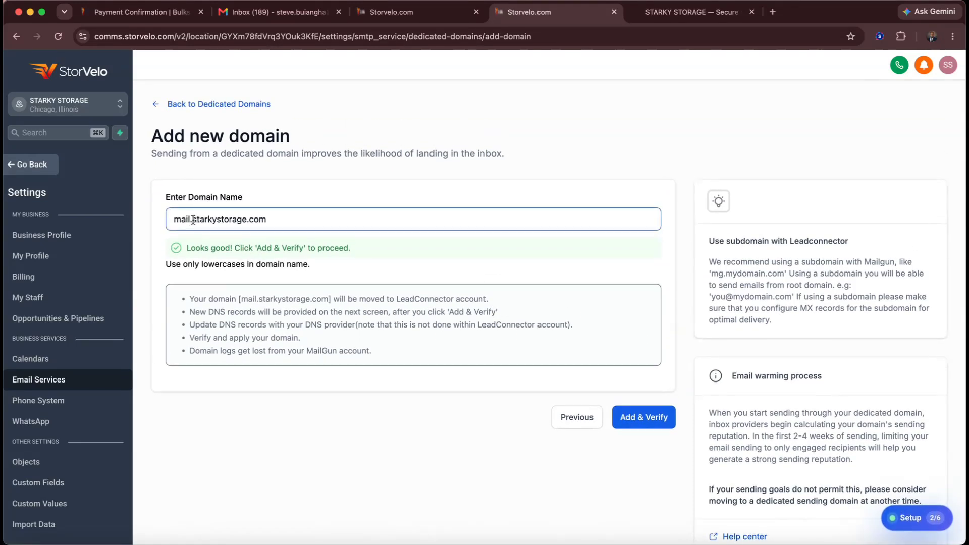
pyautogui.moveTo(190, 221); pyautogui.dragTo(162, 221)
pyautogui.click(185, 221)
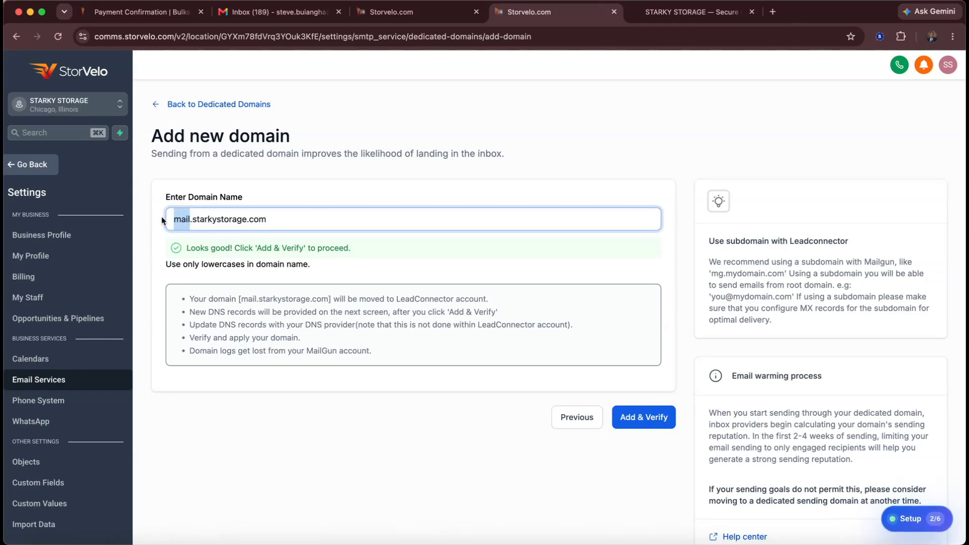
pyautogui.press('BackSpace')
pyautogui.write('reply')
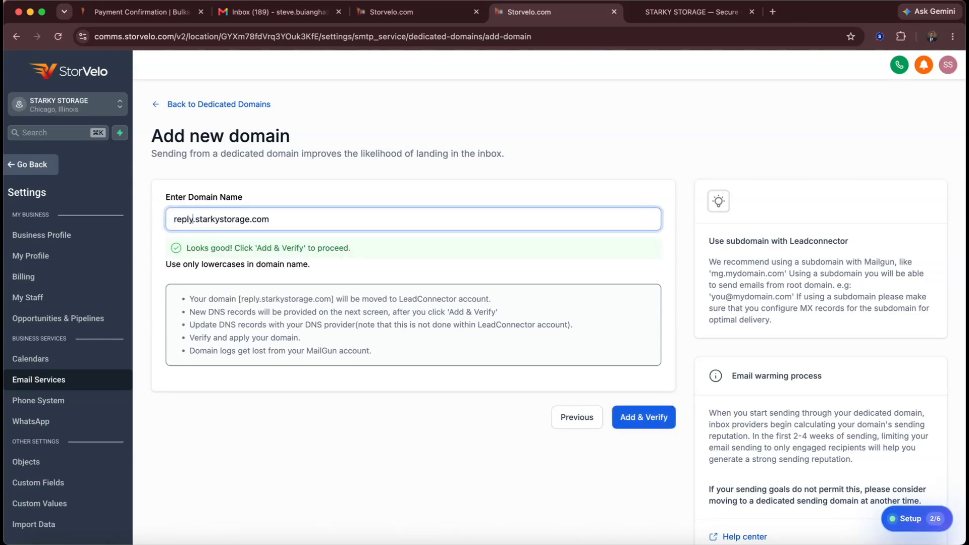
# Step: Check the subdomain name reply.starkystorage.com and submit it to be added and verified
pyautogui.moveTo(194, 218); pyautogui.dragTo(251, 218)
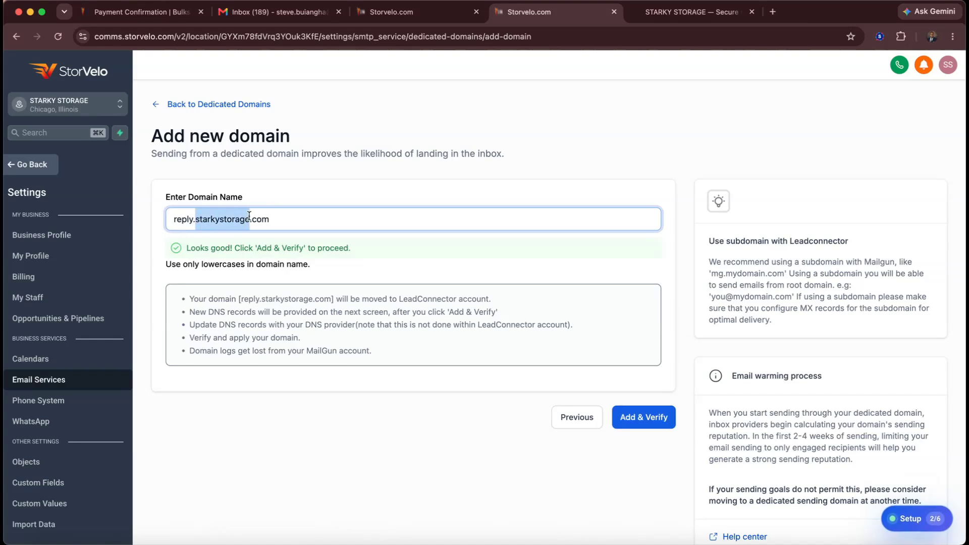
pyautogui.click(280, 218)
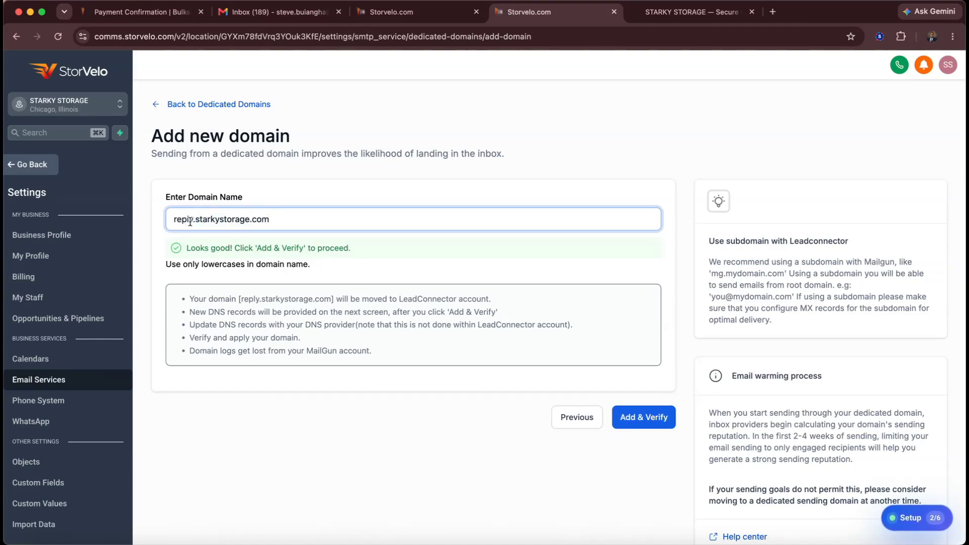
pyautogui.moveTo(192, 219); pyautogui.dragTo(171, 219)
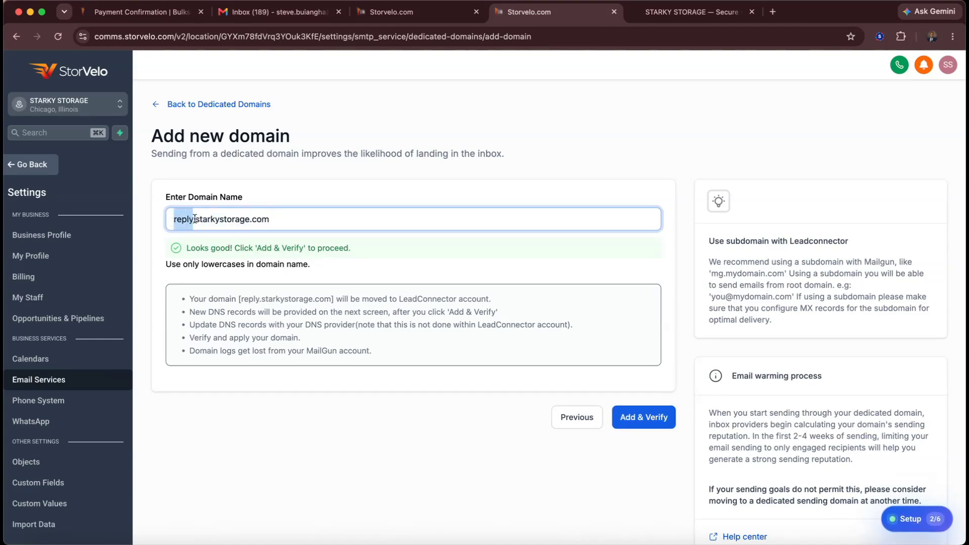
pyautogui.click(402, 190)
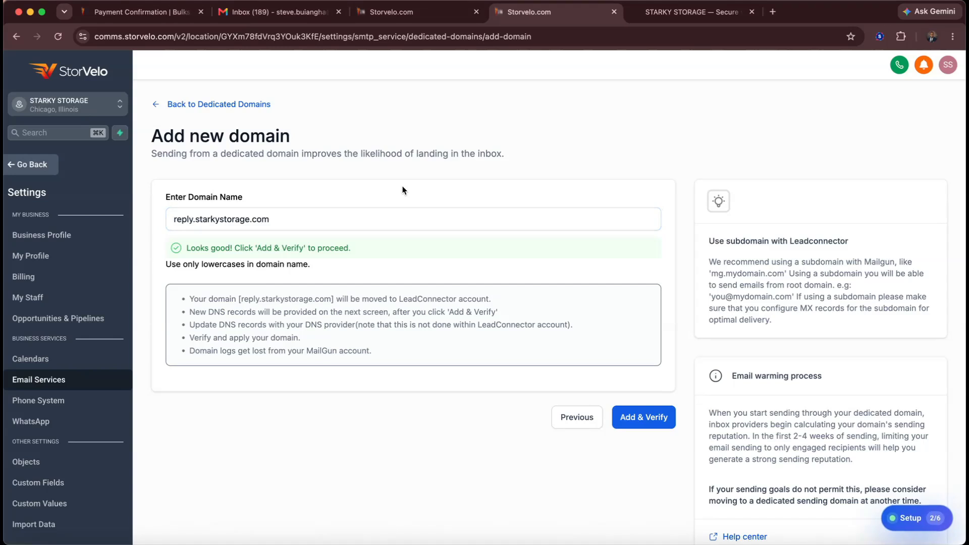
pyautogui.scroll(-1, 668, 329)
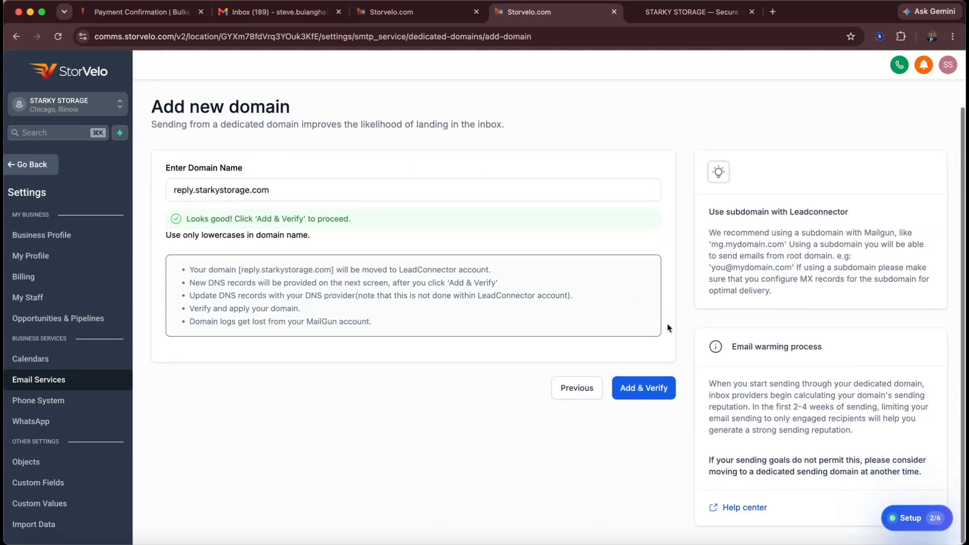
pyautogui.click(637, 389)
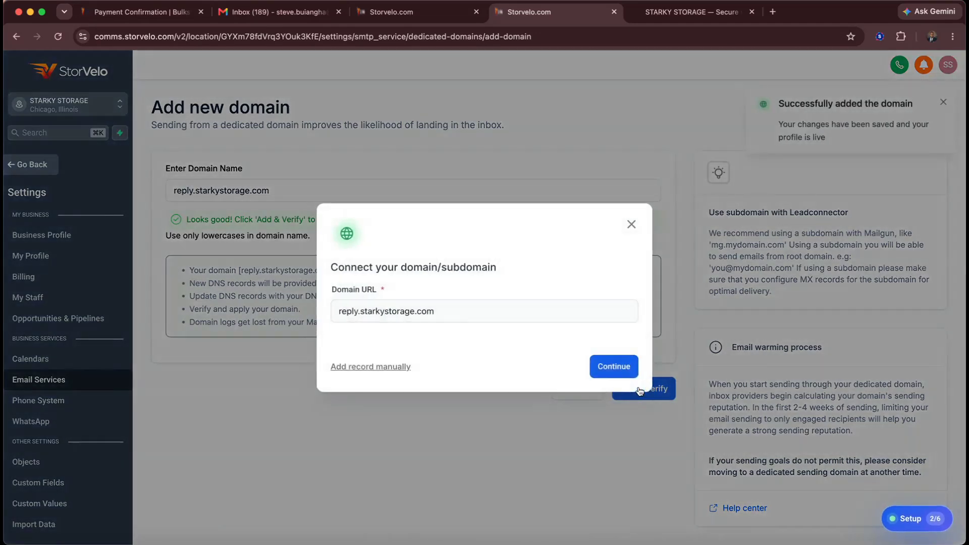
# Step: Continue connecting reply.starkystorage.com, review which TXT, CNAME and MX records it needs, and add them
pyautogui.click(610, 364)
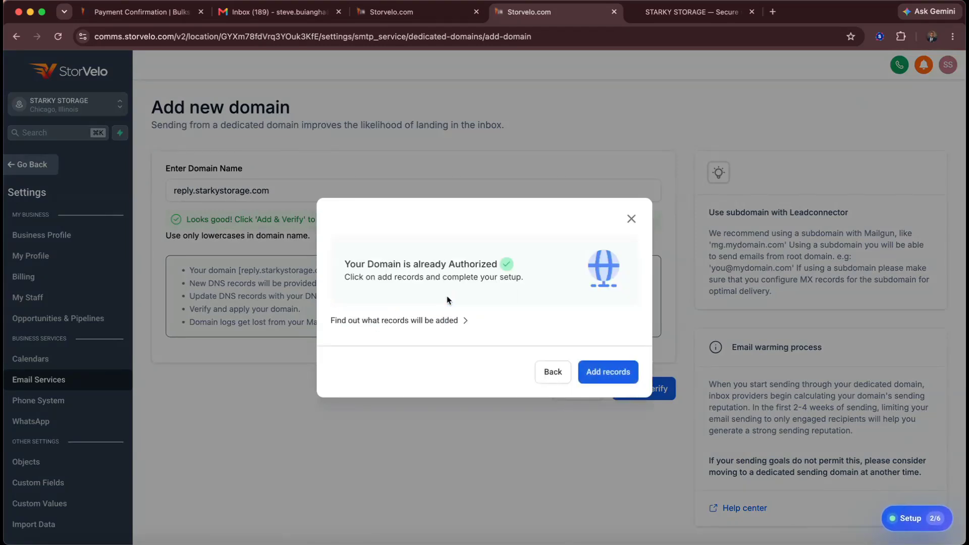
pyautogui.click(447, 322)
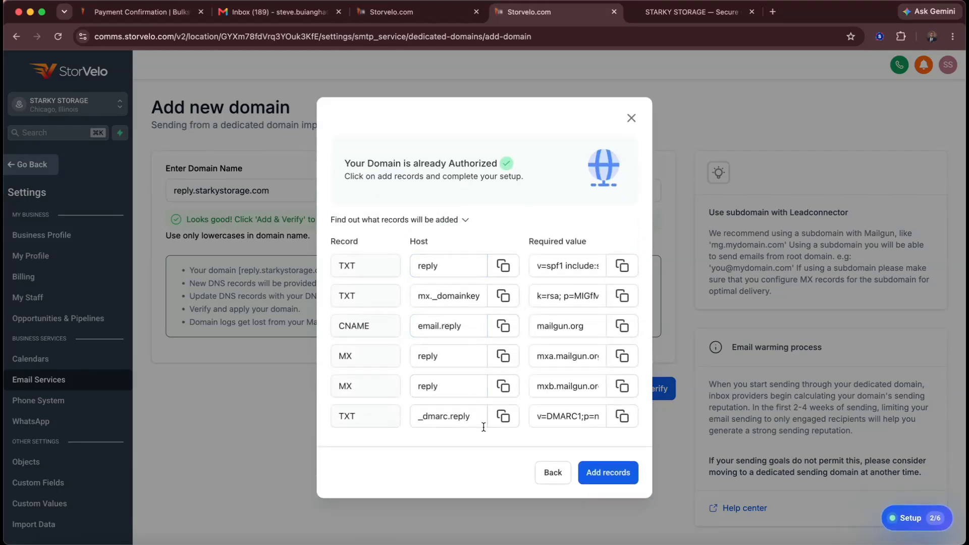
pyautogui.click(454, 221)
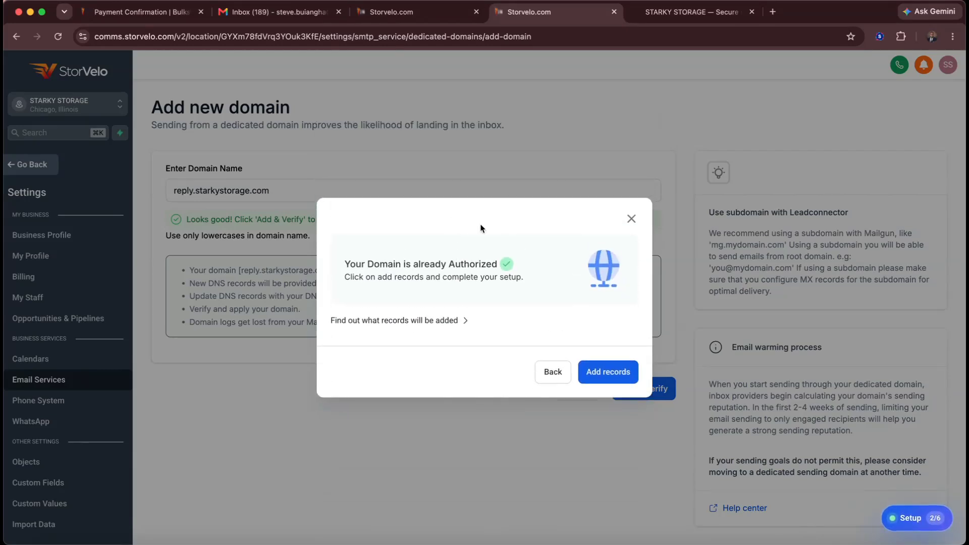
pyautogui.click(613, 372)
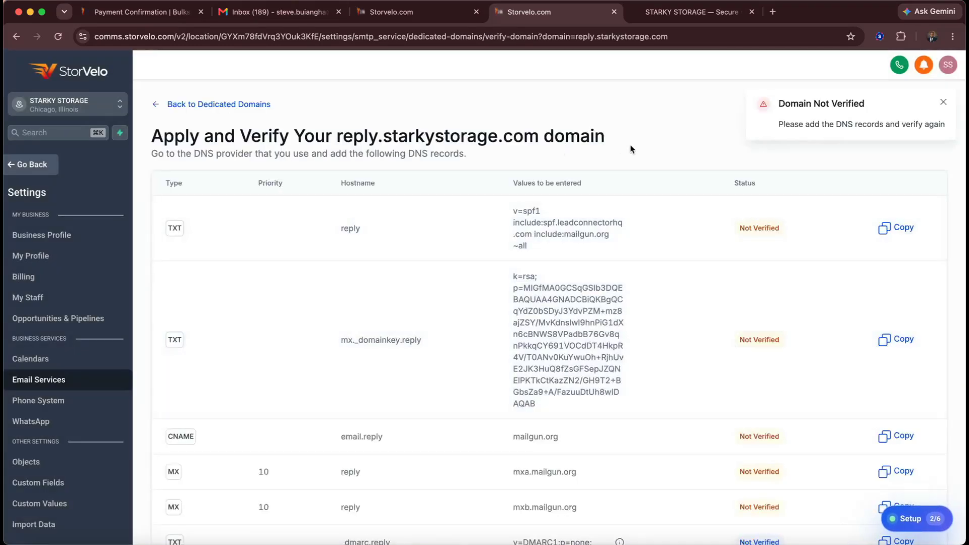
# Step: Start the automatic DNS configuration for reply.starkystorage.com from the verification page and continue with that domain URL
pyautogui.scroll(-3, 675, 253)
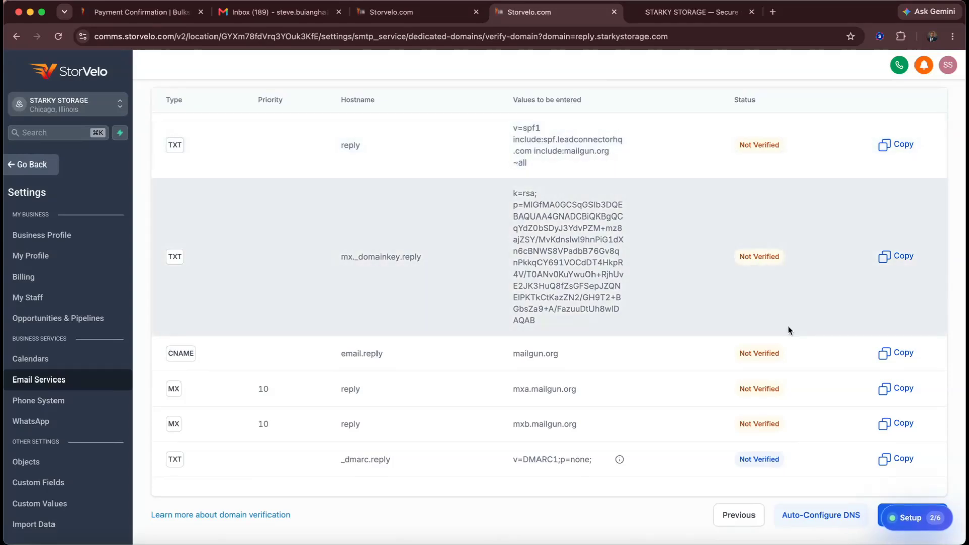
pyautogui.click(805, 514)
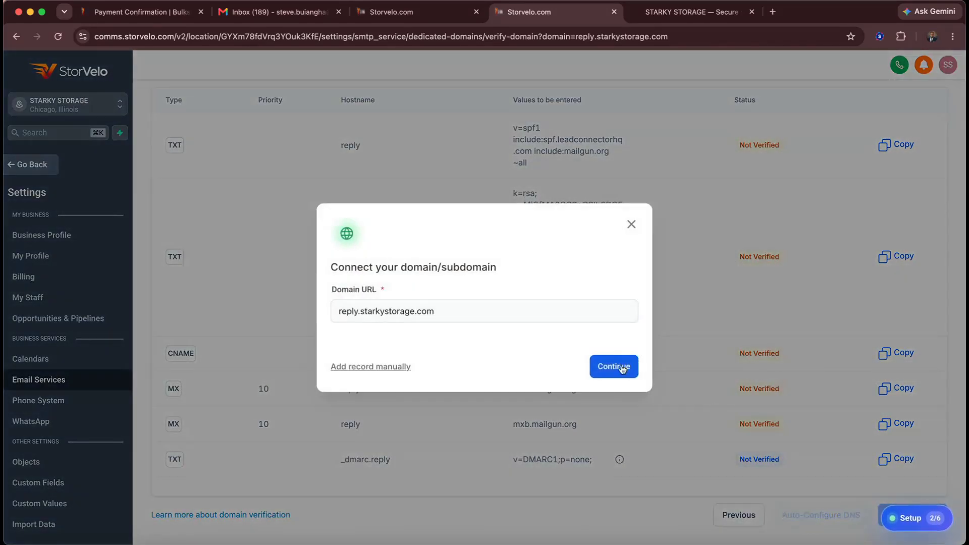
pyautogui.click(621, 367)
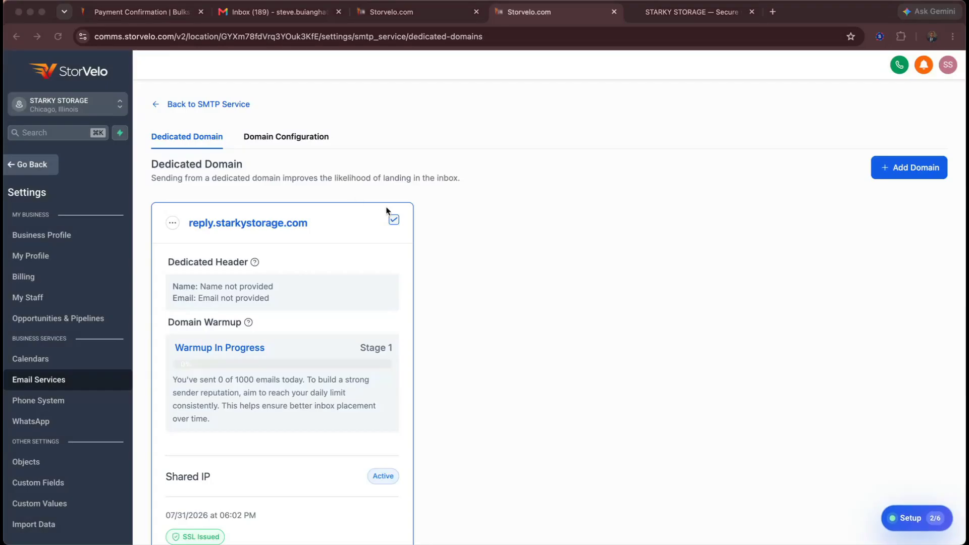
# Step: Examine the reply.starkystorage.com dedicated domain entry for its warmup, shared IP and SSL status, and the Dedicated IPs section
pyautogui.scroll(-1, 559, 242)
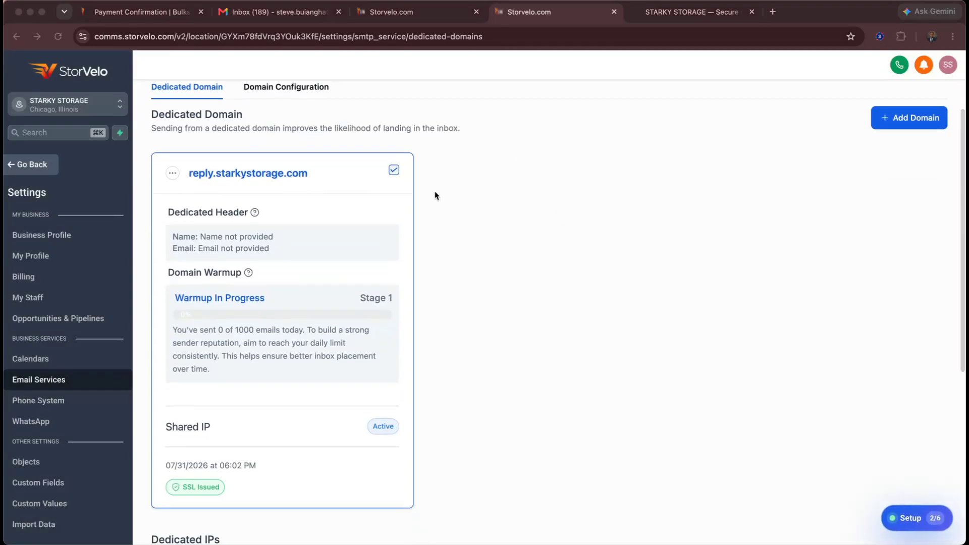
pyautogui.scroll(-1, 478, 353)
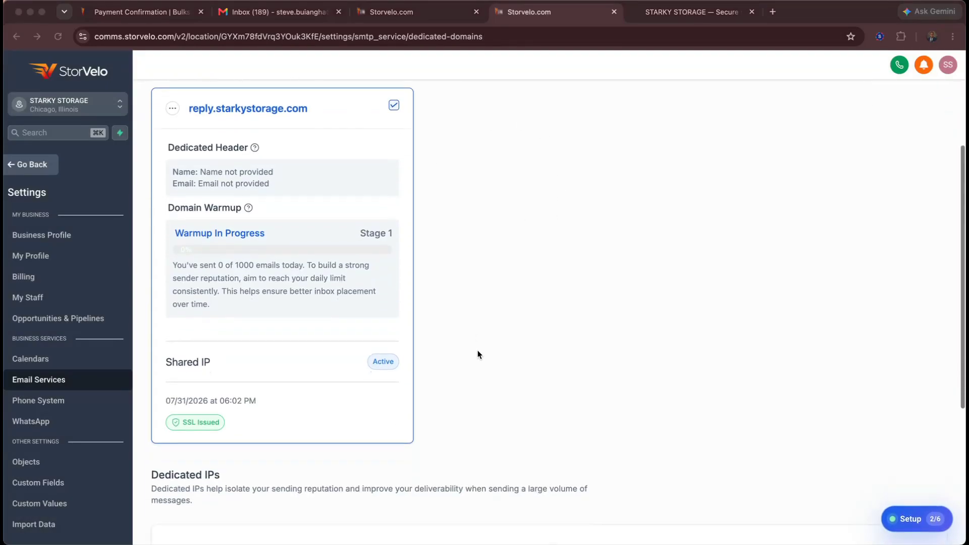
pyautogui.scroll(-2, 478, 353)
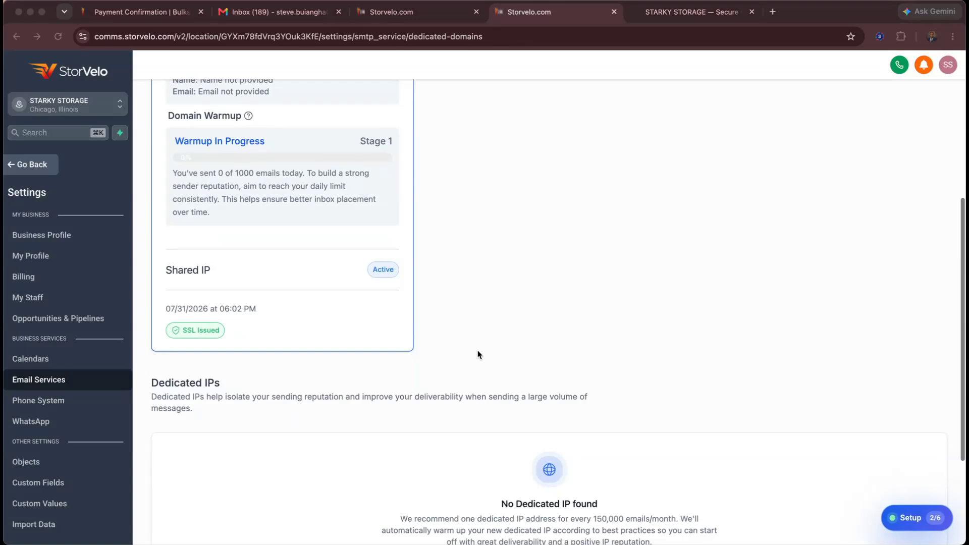
# Step: Open the Domain Configuration settings and assign reply.starkystorage.com as the Calendar Domain
pyautogui.scroll(4, 478, 353)
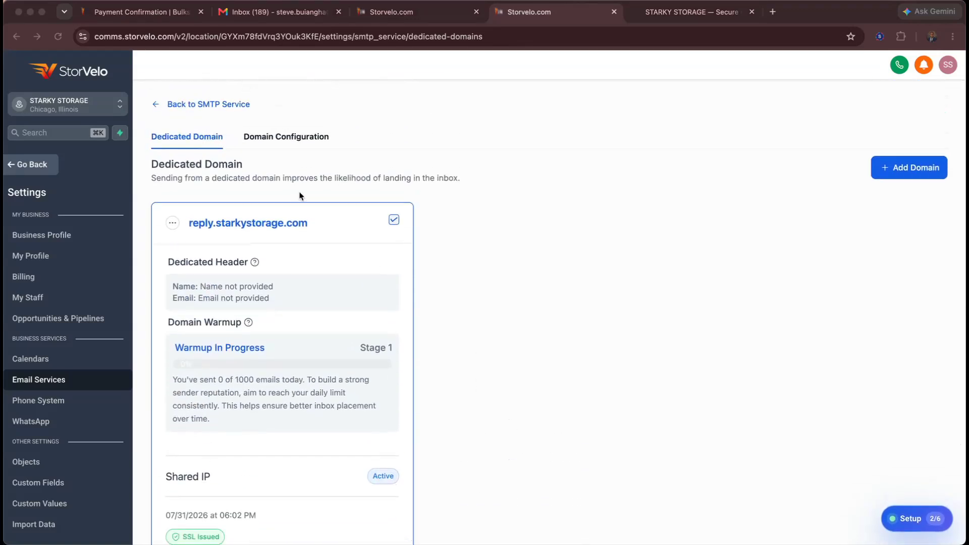
pyautogui.click(537, 99)
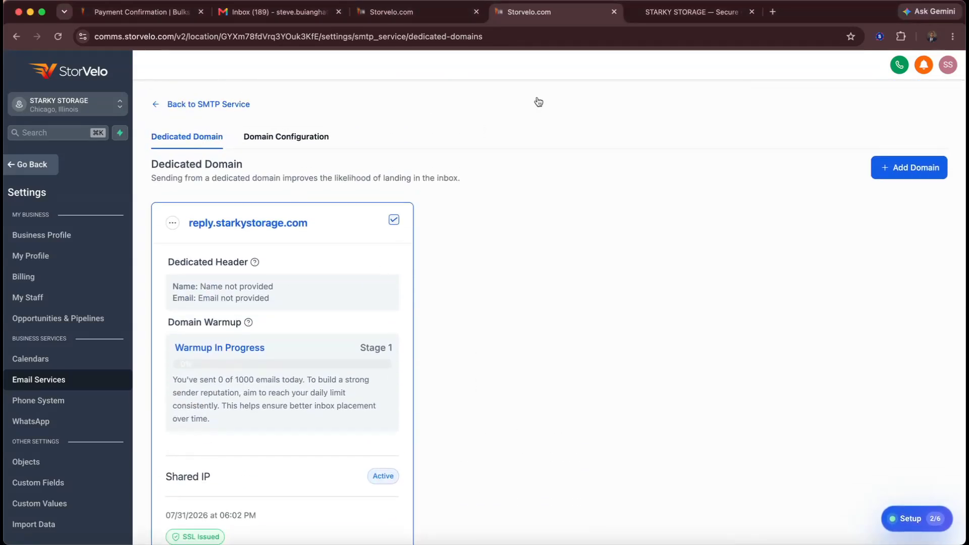
pyautogui.click(306, 142)
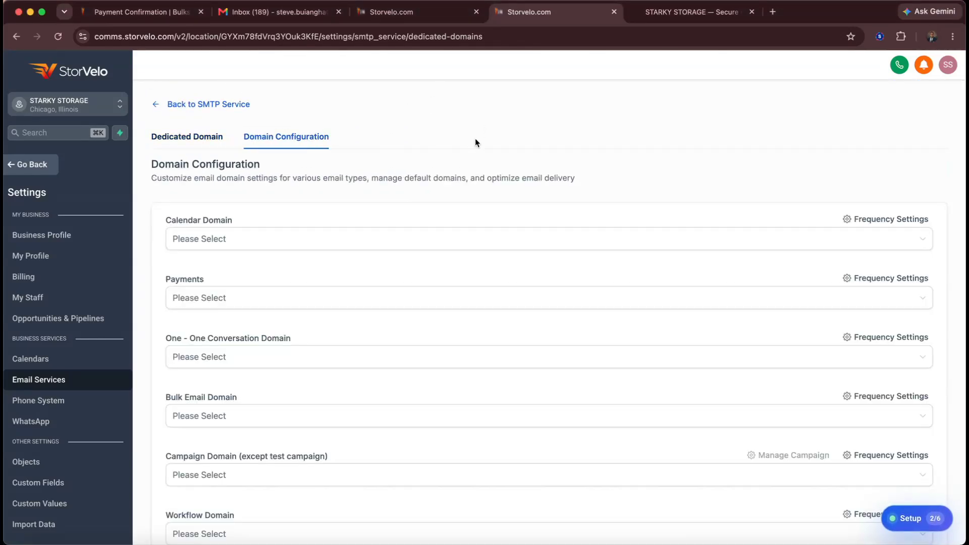
pyautogui.scroll(-2, 411, 172)
pyautogui.click(268, 168)
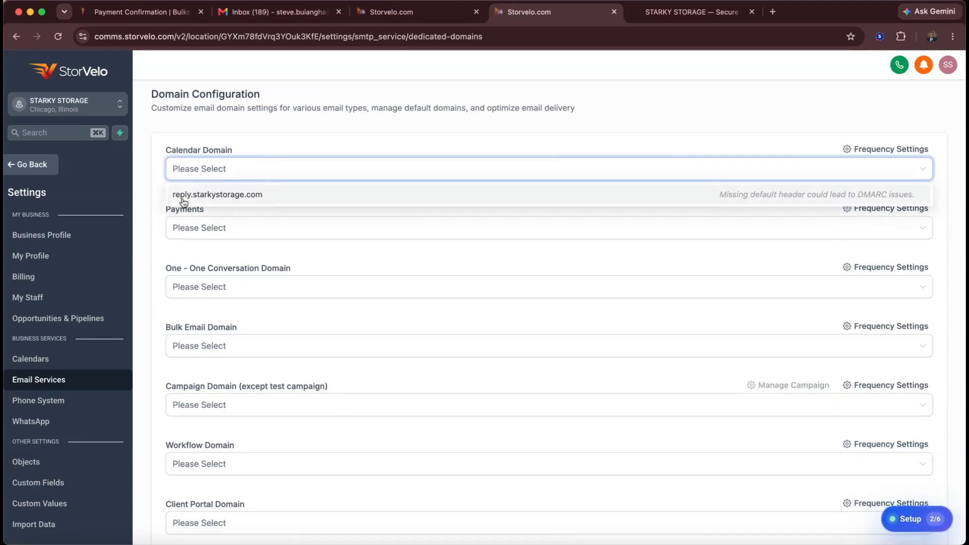
pyautogui.click(220, 198)
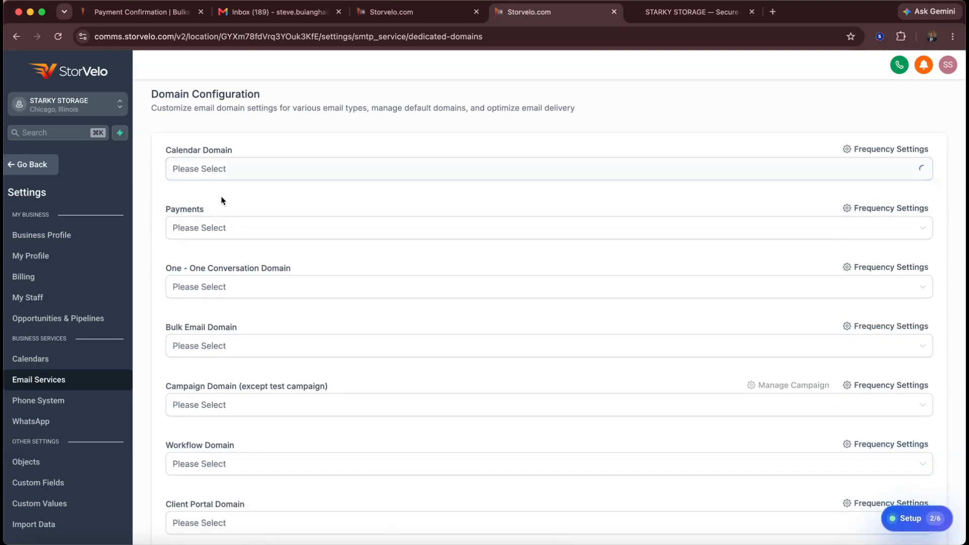
# Step: Assign reply.starkystorage.com as the sending domain for Payments and for One - One Conversation emails
pyautogui.scroll(-1, 253, 242)
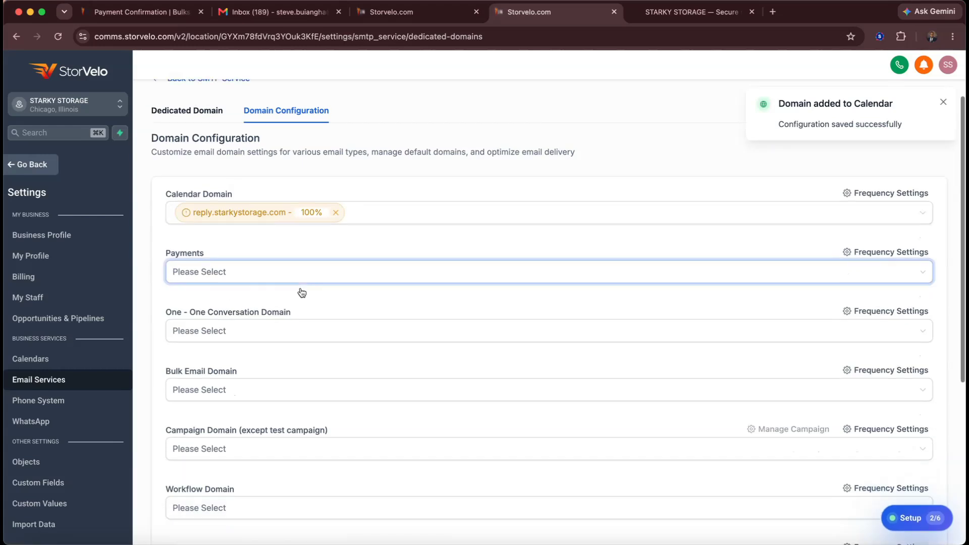
pyautogui.click(226, 266)
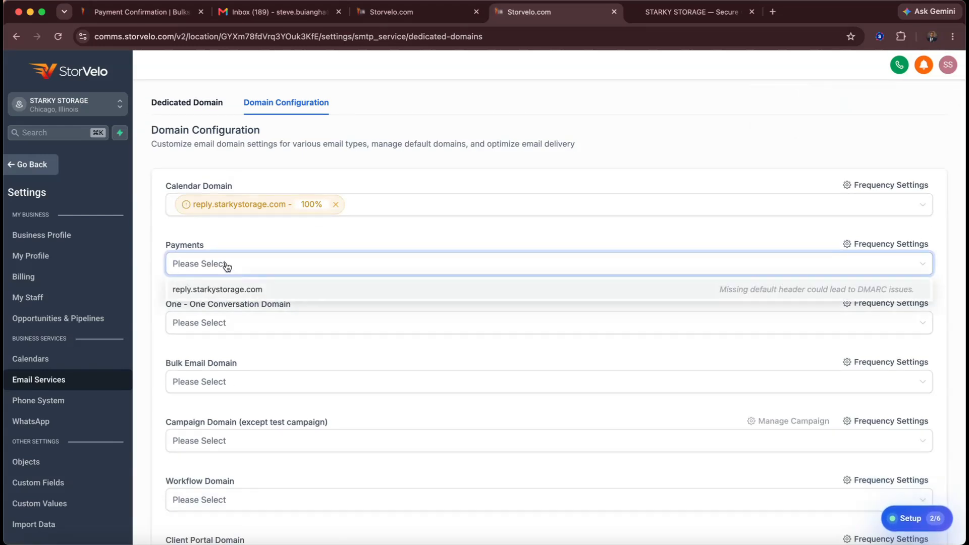
pyautogui.click(200, 295)
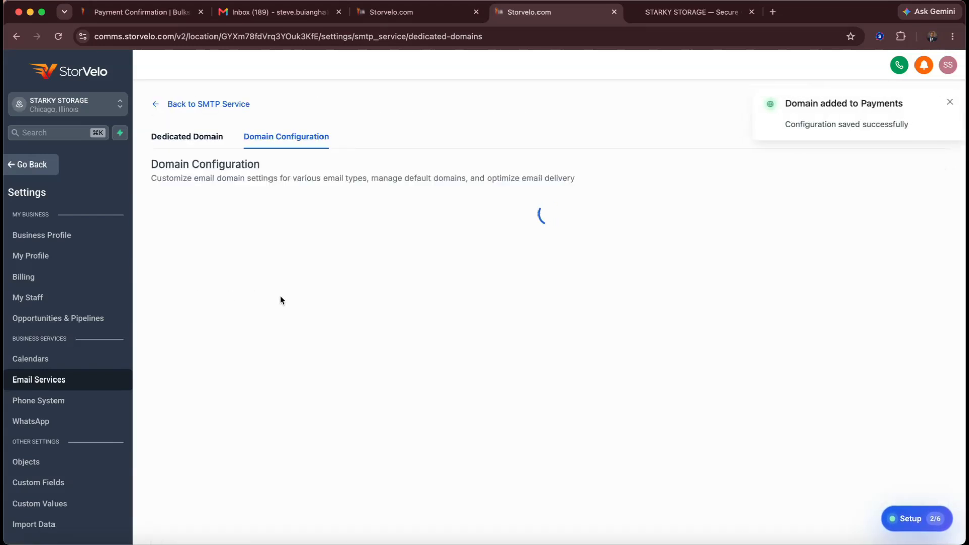
pyautogui.scroll(-2, 294, 300)
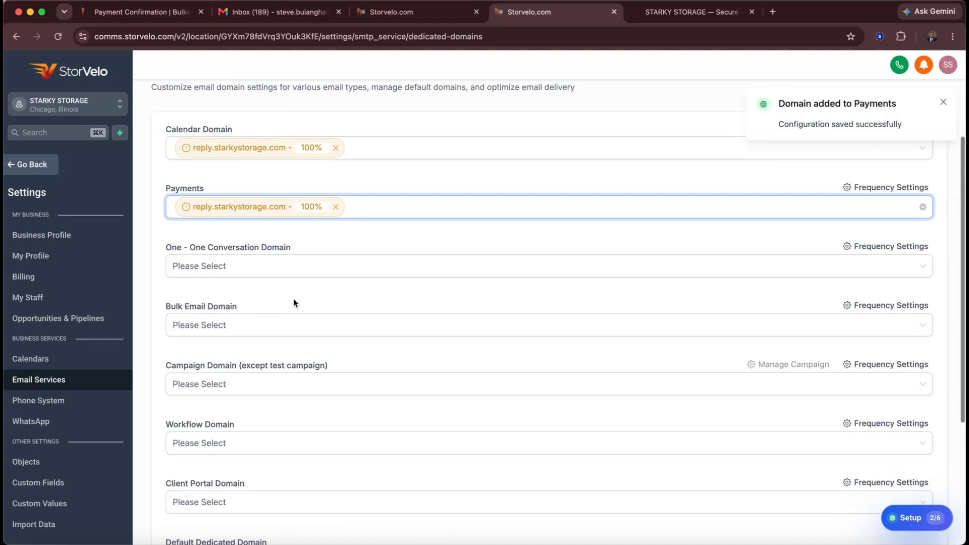
pyautogui.click(222, 272)
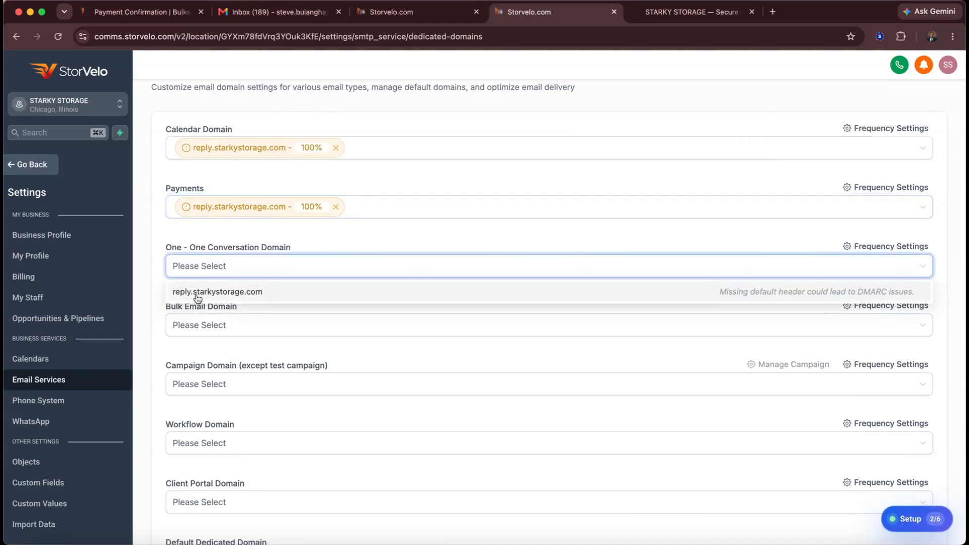
pyautogui.click(212, 292)
# Step: Assign reply.starkystorage.com as the Bulk Email, Campaign, Workflow and Client Portal domain
pyautogui.scroll(-4, 292, 304)
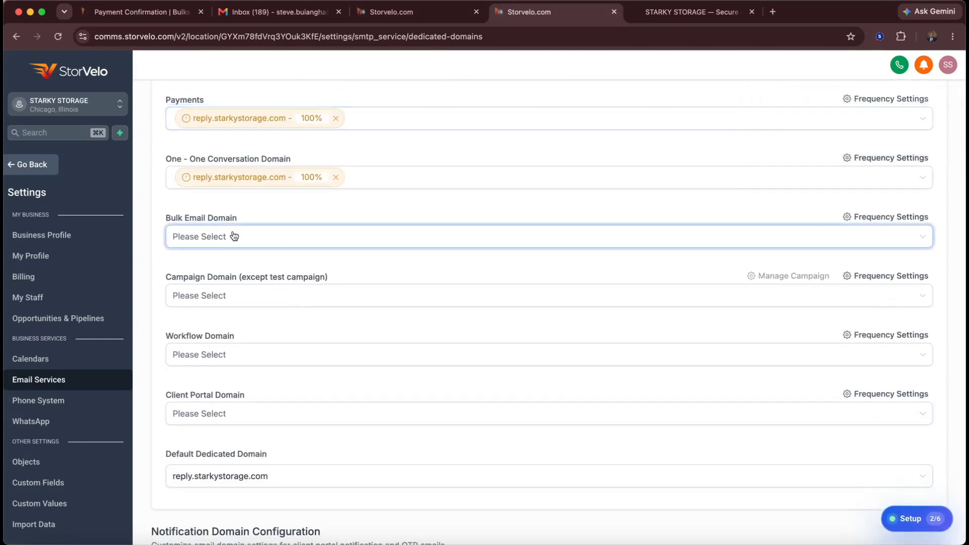
pyautogui.click(199, 237)
pyautogui.click(195, 267)
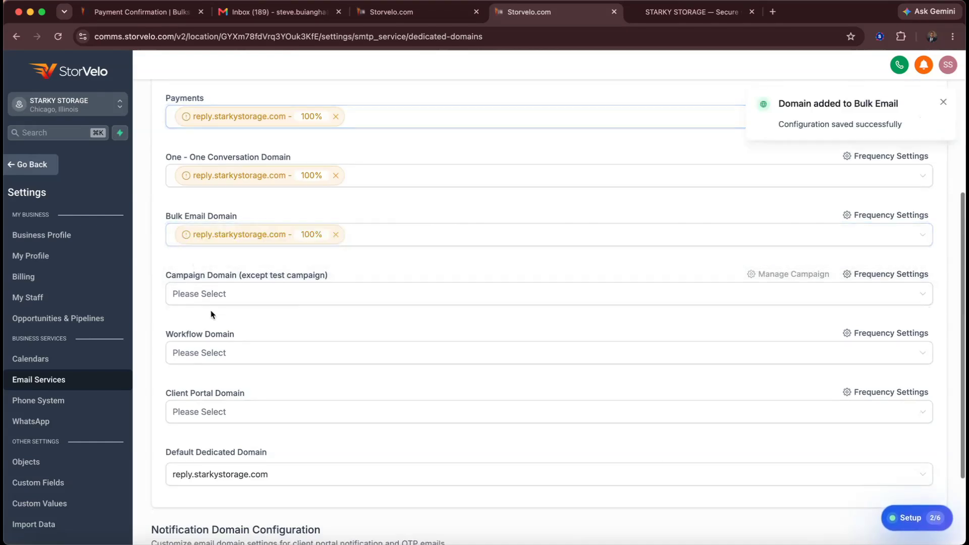
pyautogui.click(205, 294)
pyautogui.click(207, 319)
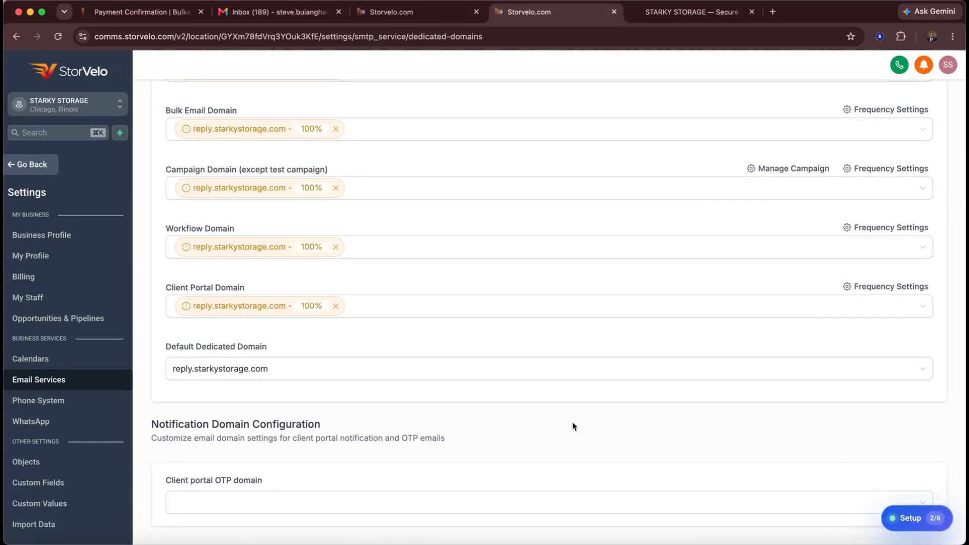
# Step: Open the setup checklist and mark the Connect Domain launch step as complete
pyautogui.scroll(4, 573, 422)
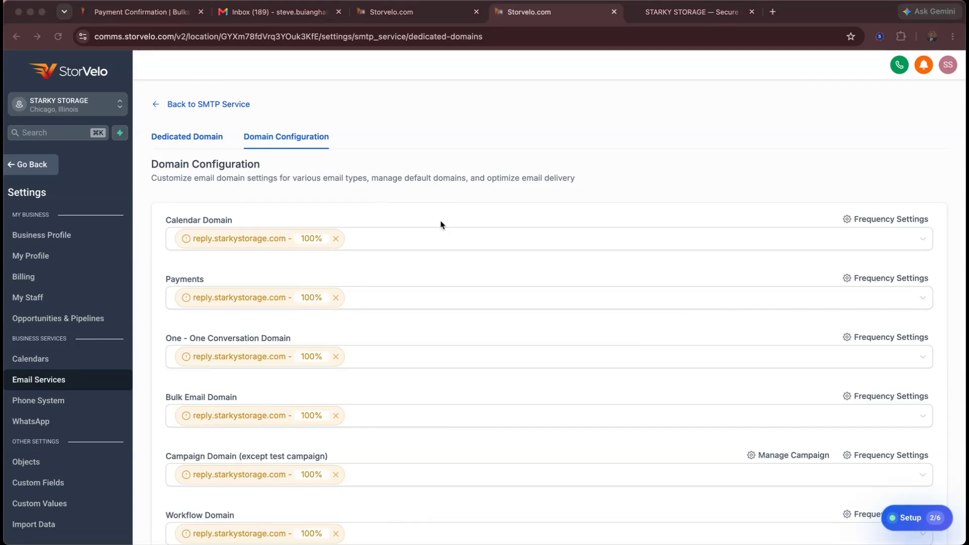
pyautogui.click(914, 518)
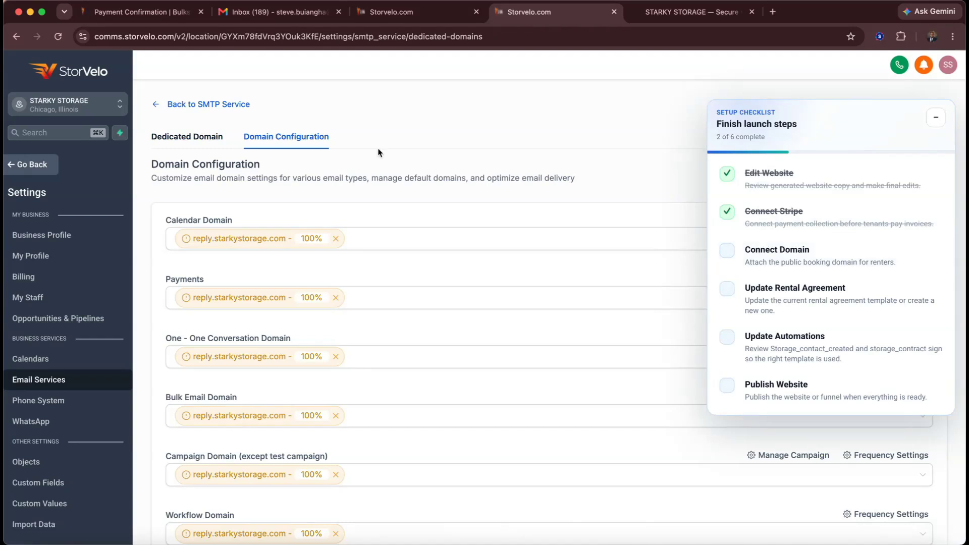
pyautogui.click(727, 254)
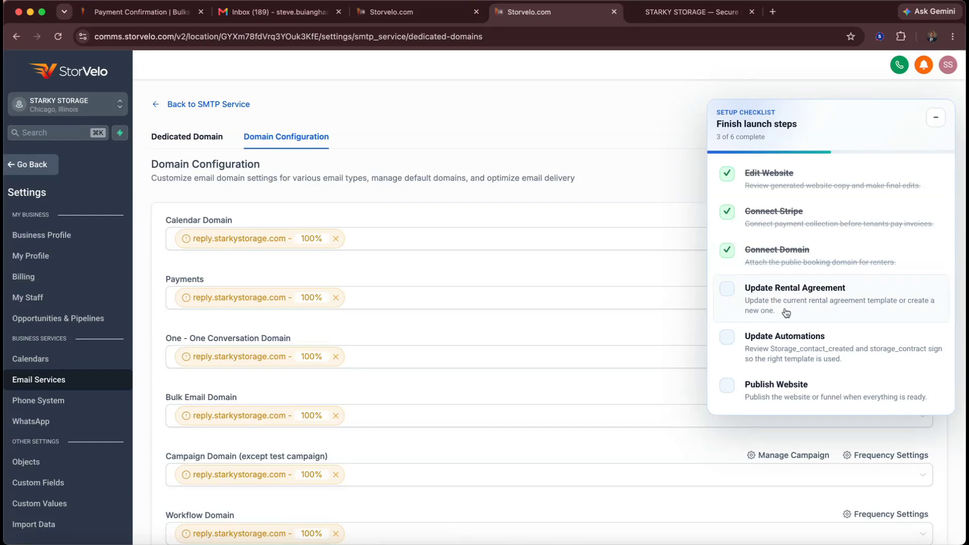